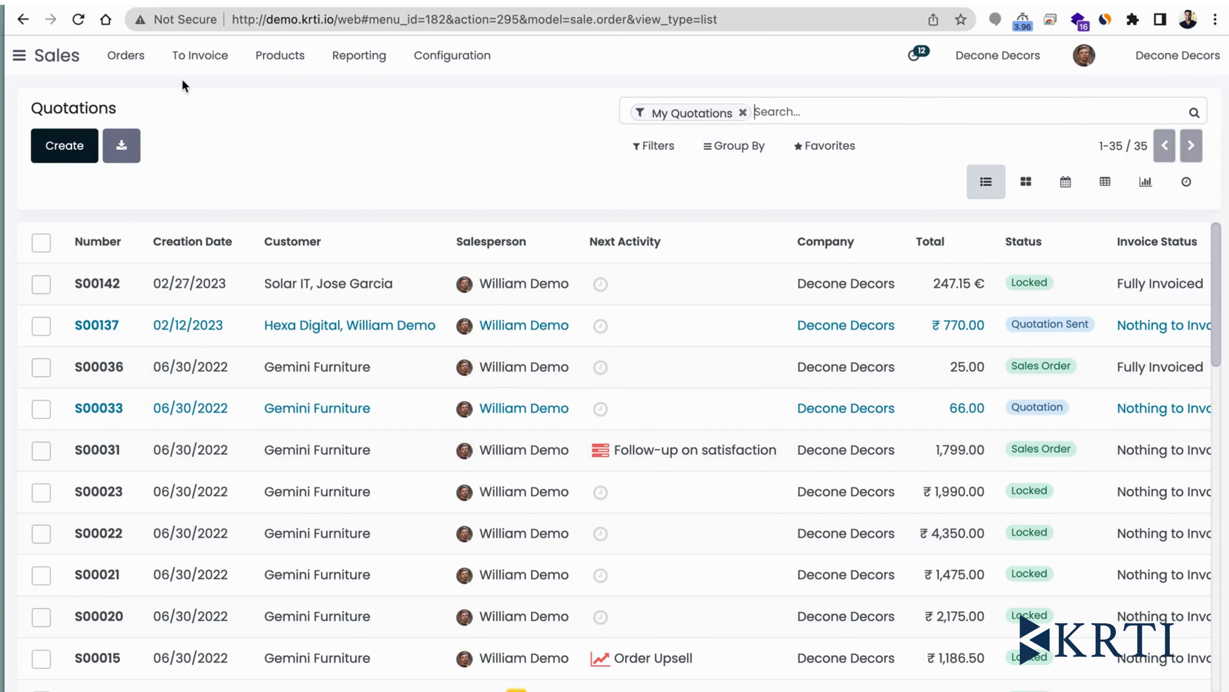
{"action": "right_click", "coordinate": [147, 74]}
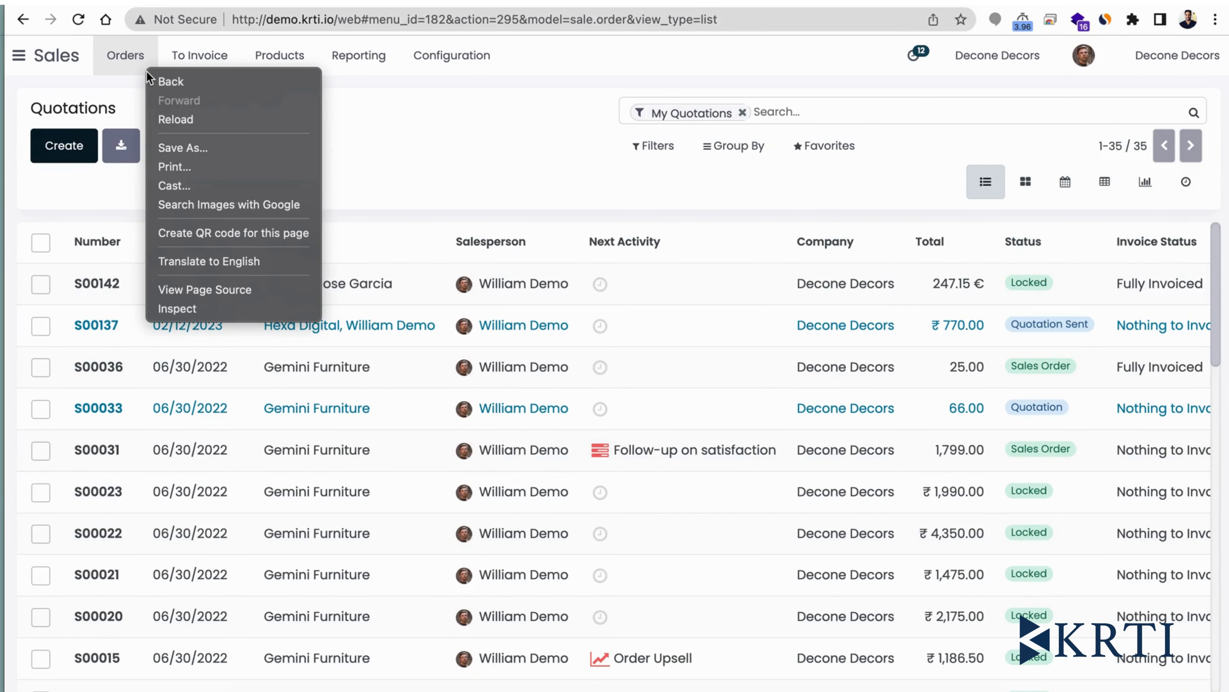
{"action": "left_click", "coordinate": [124, 55]}
{"action": "left_click", "coordinate": [124, 55]}
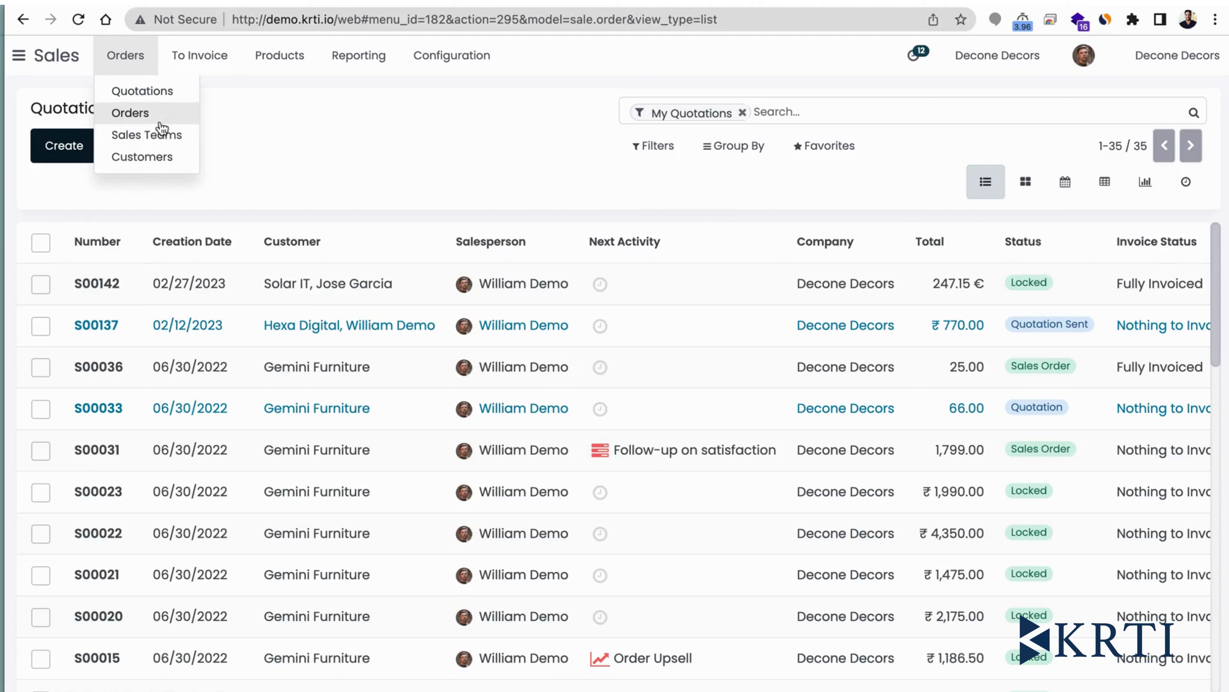
{"action": "left_click", "coordinate": [200, 55]}
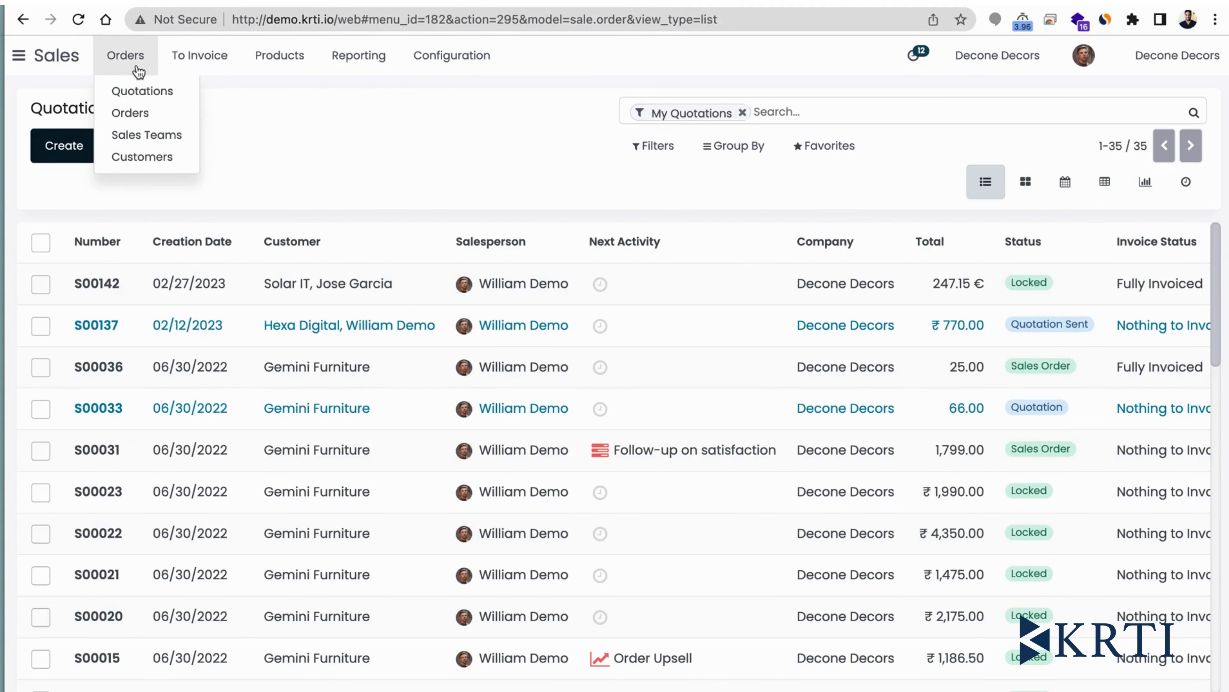
{"action": "mouse_move", "coordinate": [393, 71]}
{"action": "mouse_move", "coordinate": [452, 55]}
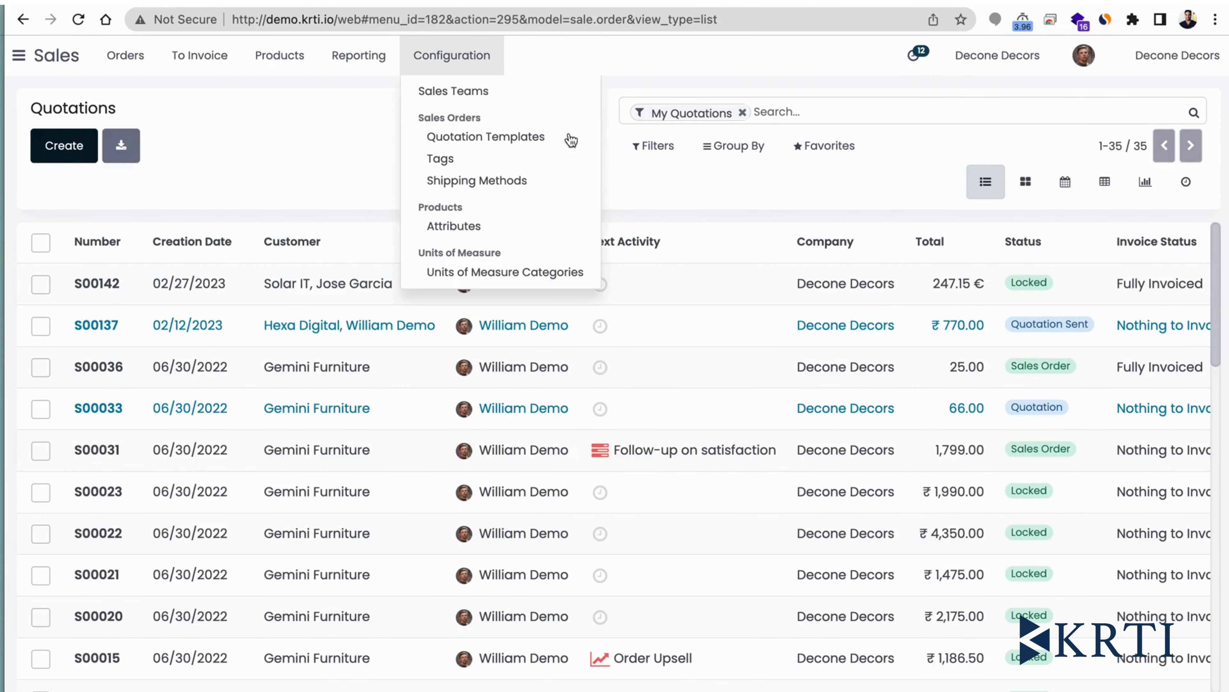
{"action": "left_click", "coordinate": [266, 153]}
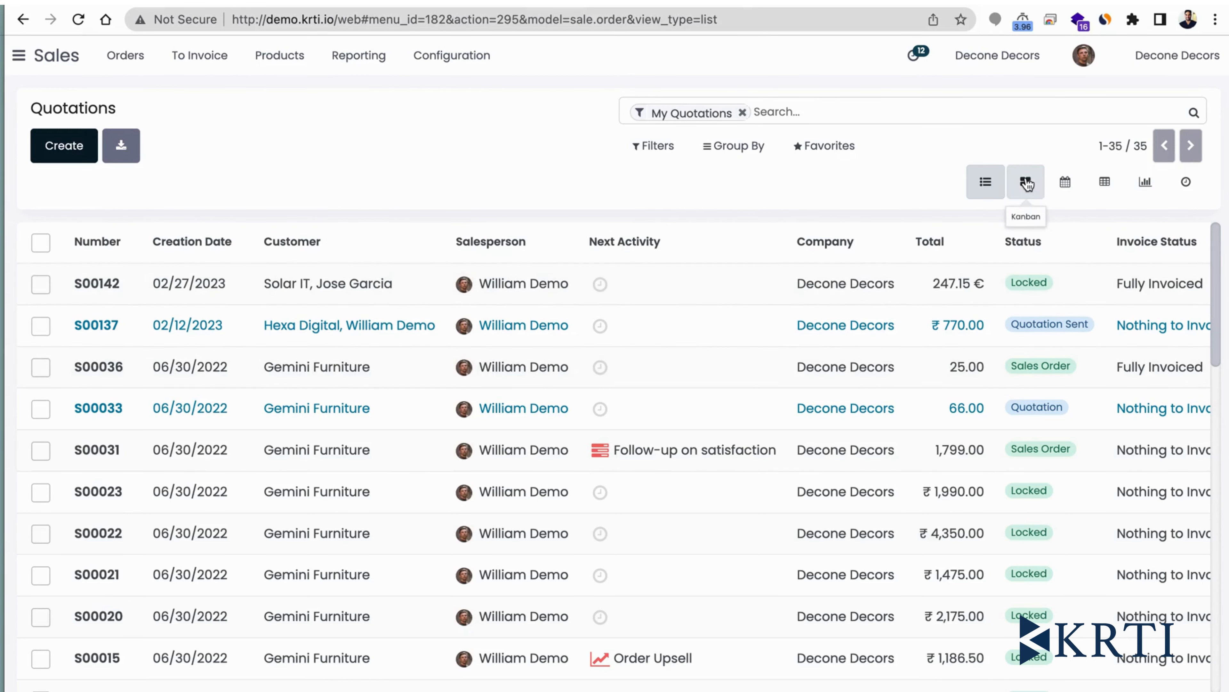
- View the quotations as Kanban cards, as a pivot table and as a graph
{"action": "left_click", "coordinate": [1026, 183]}
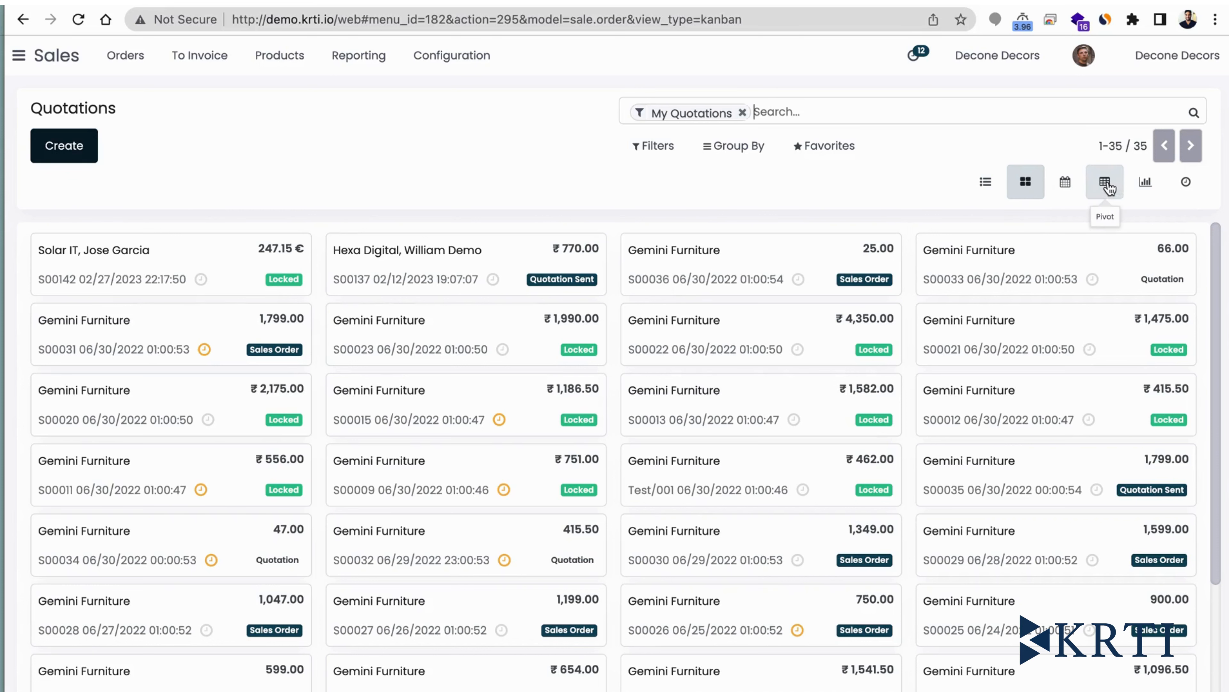
{"action": "left_click", "coordinate": [1107, 186]}
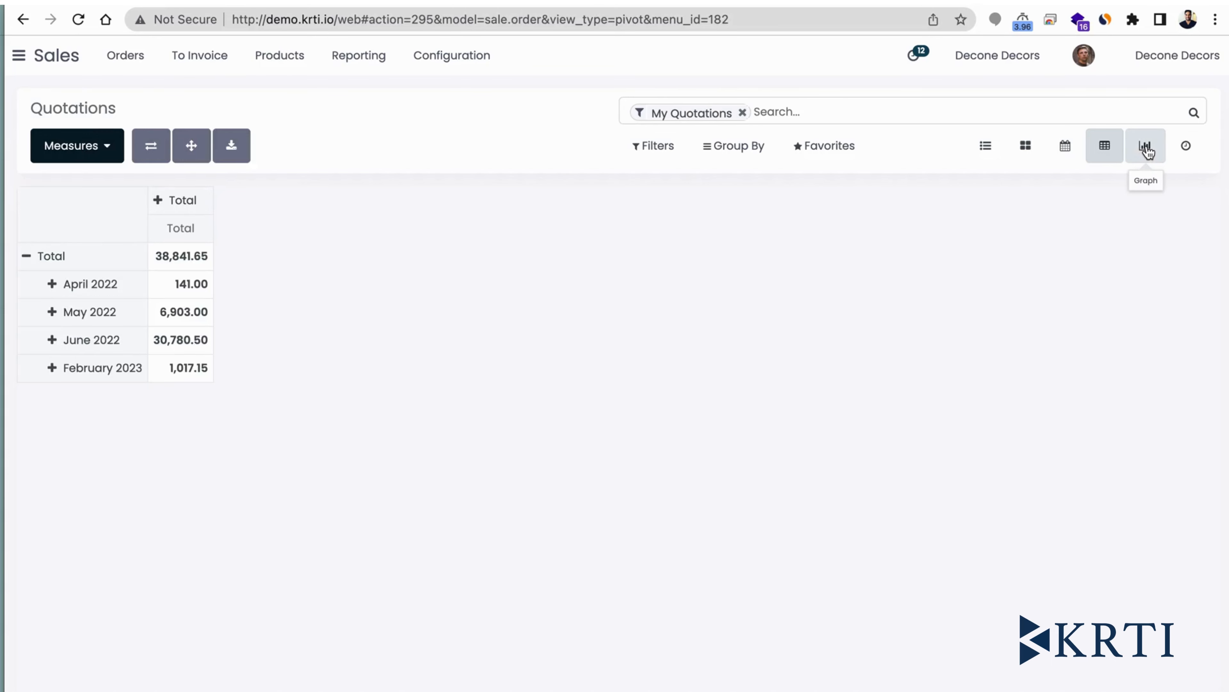
{"action": "left_click", "coordinate": [1146, 147]}
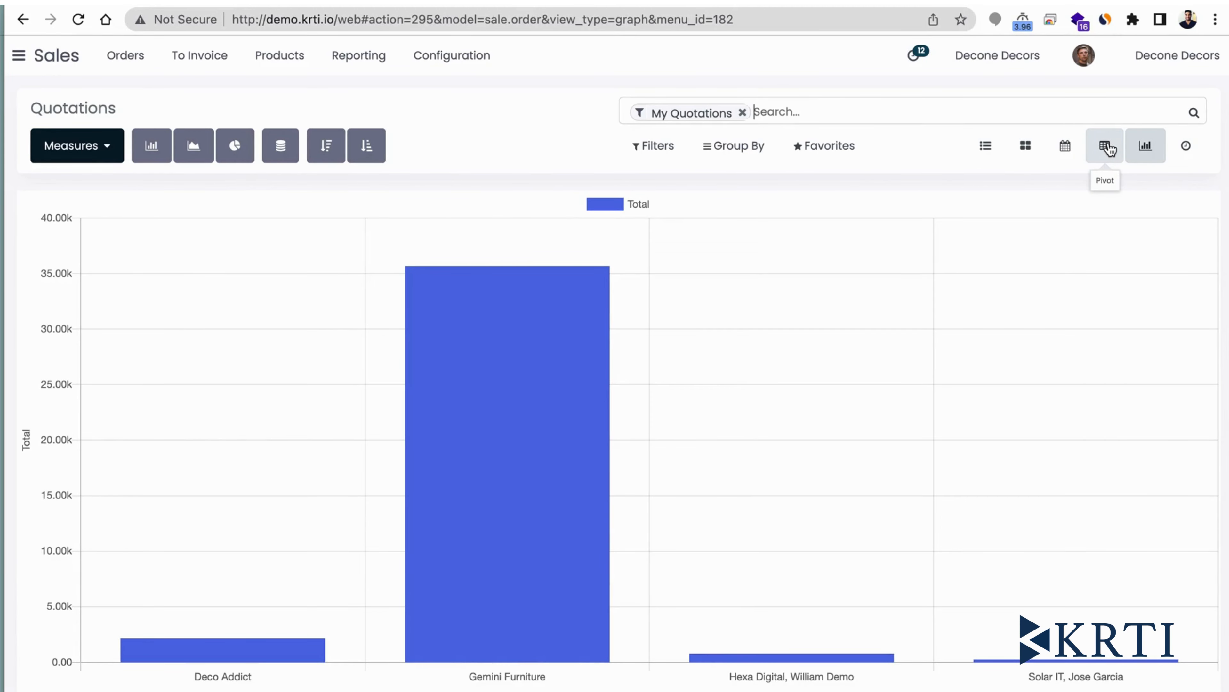
- Return to the pivot table of quotations and break down the April 2022 row by Salesperson
{"action": "left_click", "coordinate": [1109, 149]}
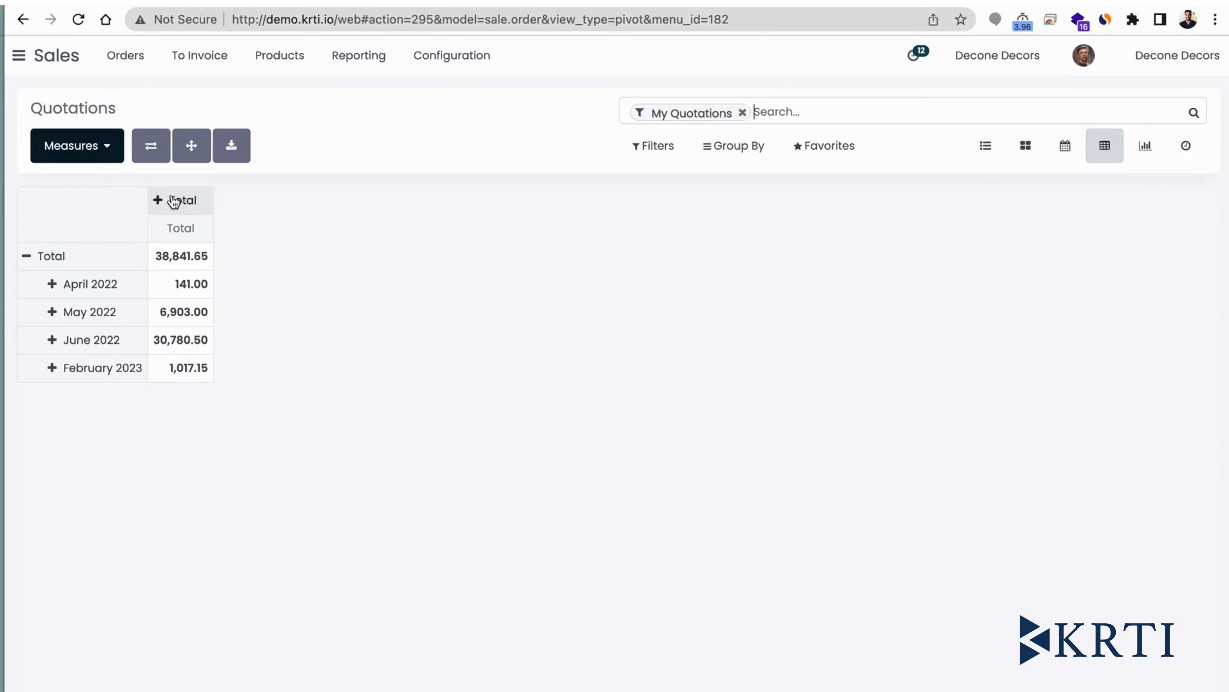
{"action": "left_click", "coordinate": [53, 289]}
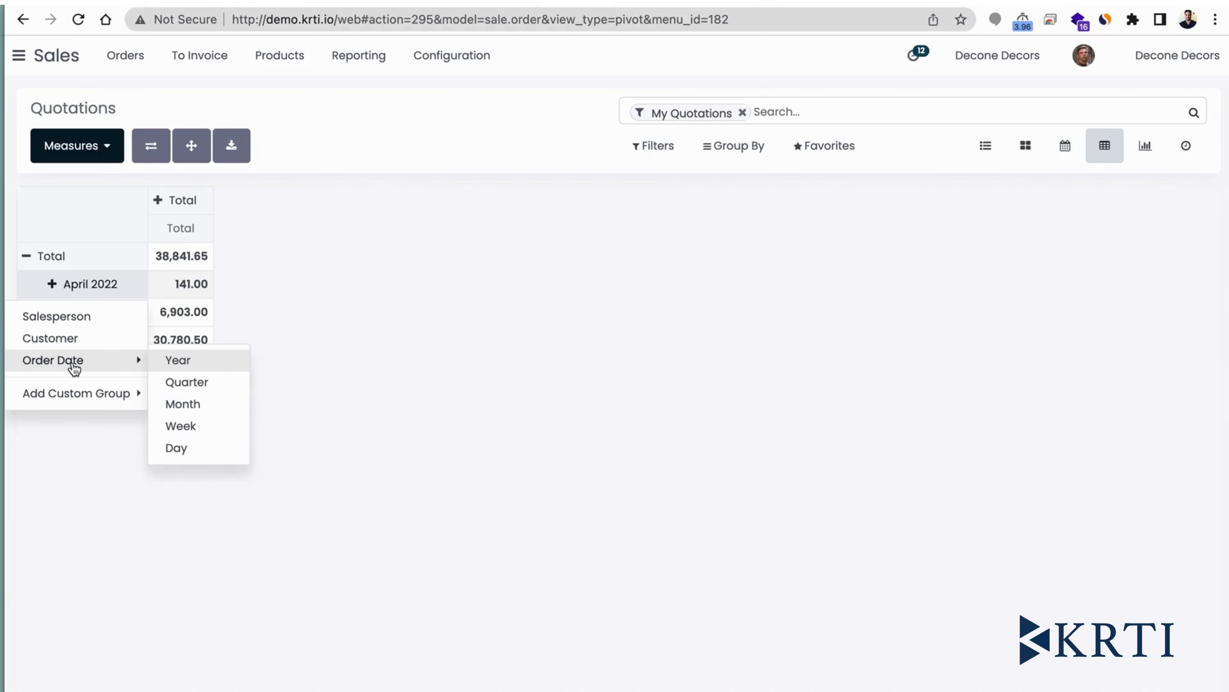
{"action": "left_click", "coordinate": [66, 323]}
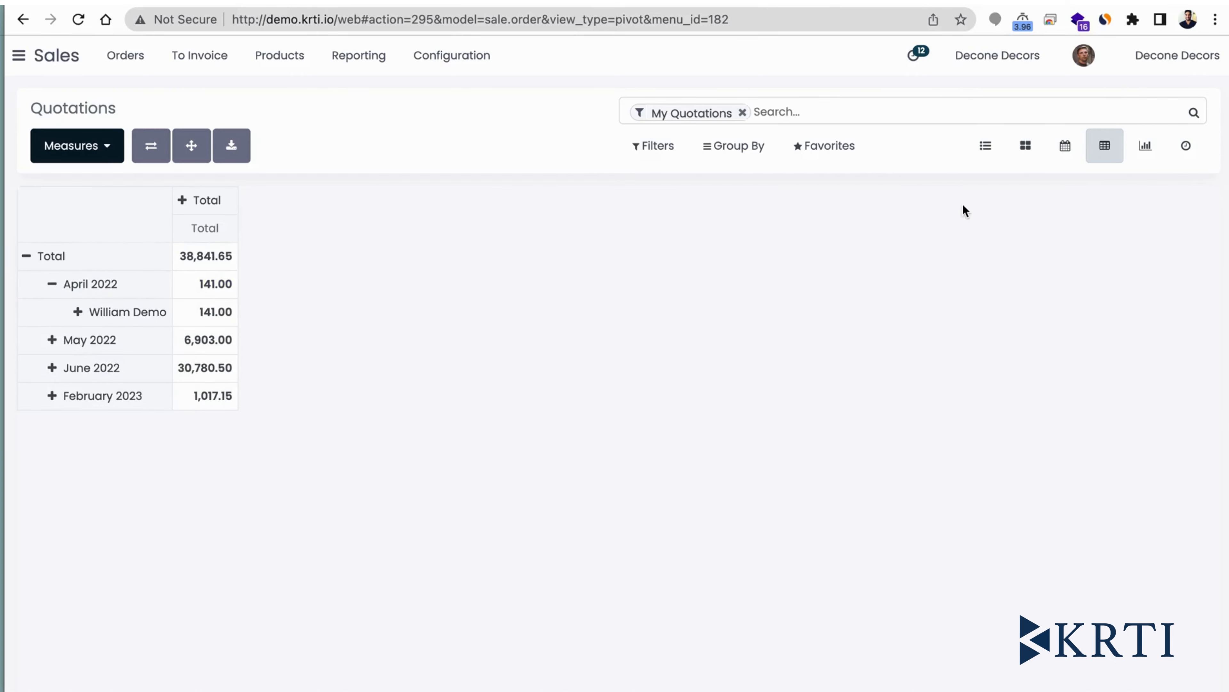
- Show the quotations as Kanban cards and try grouping them by Salesperson, removing that grouping again
{"action": "left_click", "coordinate": [1029, 153]}
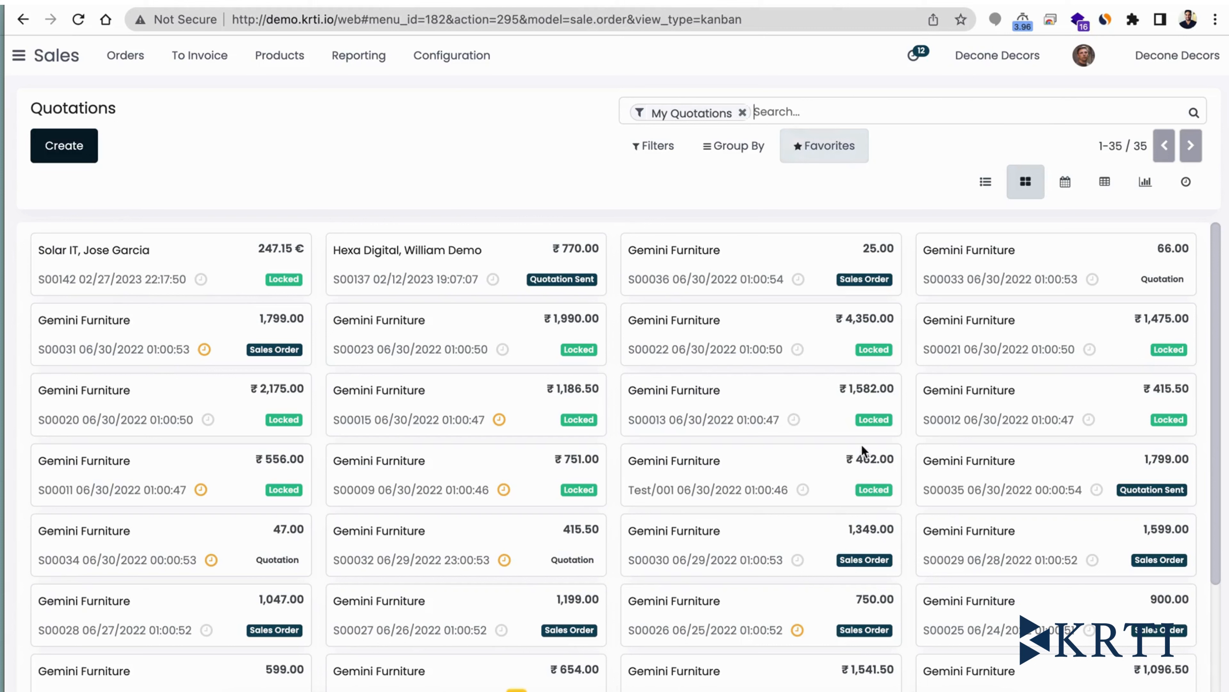
{"action": "left_click", "coordinate": [766, 153]}
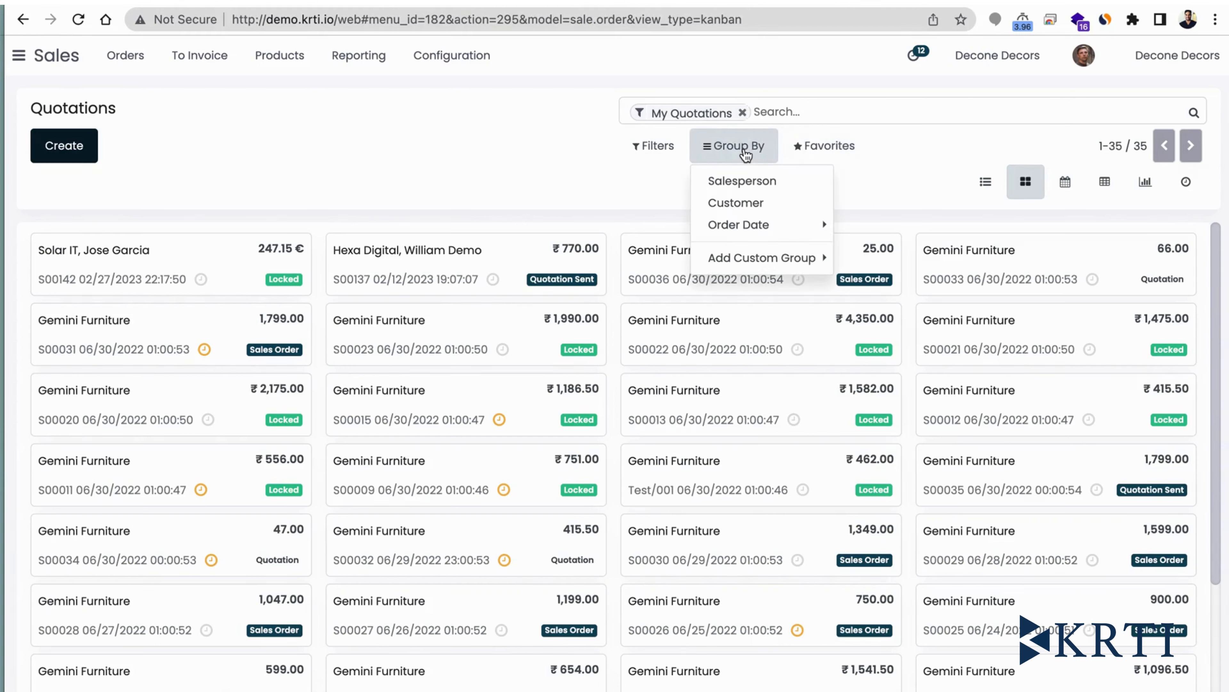
{"action": "left_click", "coordinate": [743, 182]}
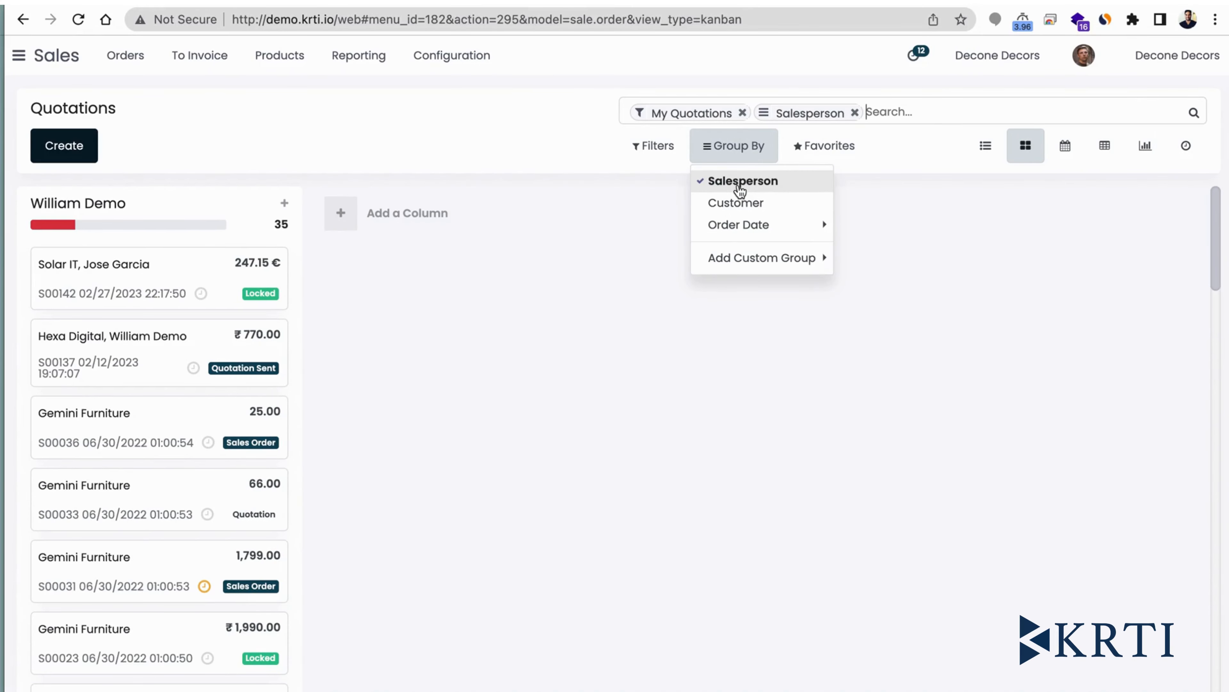
{"action": "left_click", "coordinate": [743, 182]}
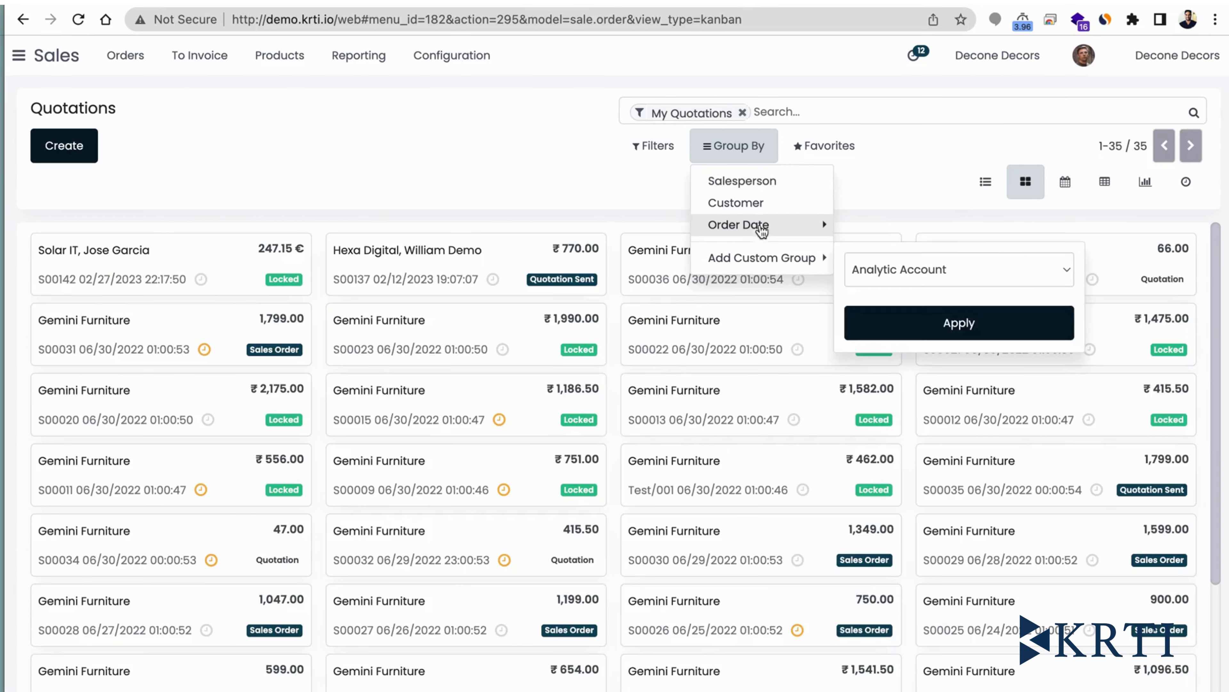
- Add a custom group on Status to arrange the quotation cards into status columns
{"action": "mouse_move", "coordinate": [764, 261]}
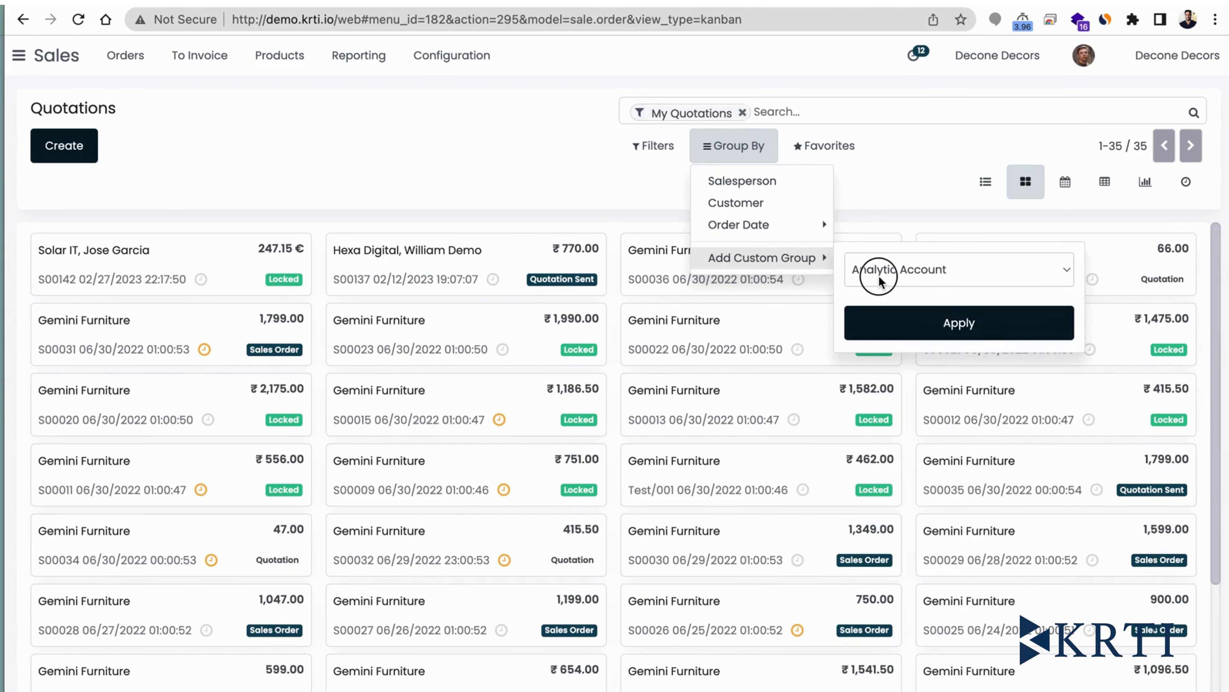
{"action": "left_click", "coordinate": [871, 269]}
{"action": "scroll", "coordinate": [939, 497], "scroll_direction": "down", "scroll_amount": 10}
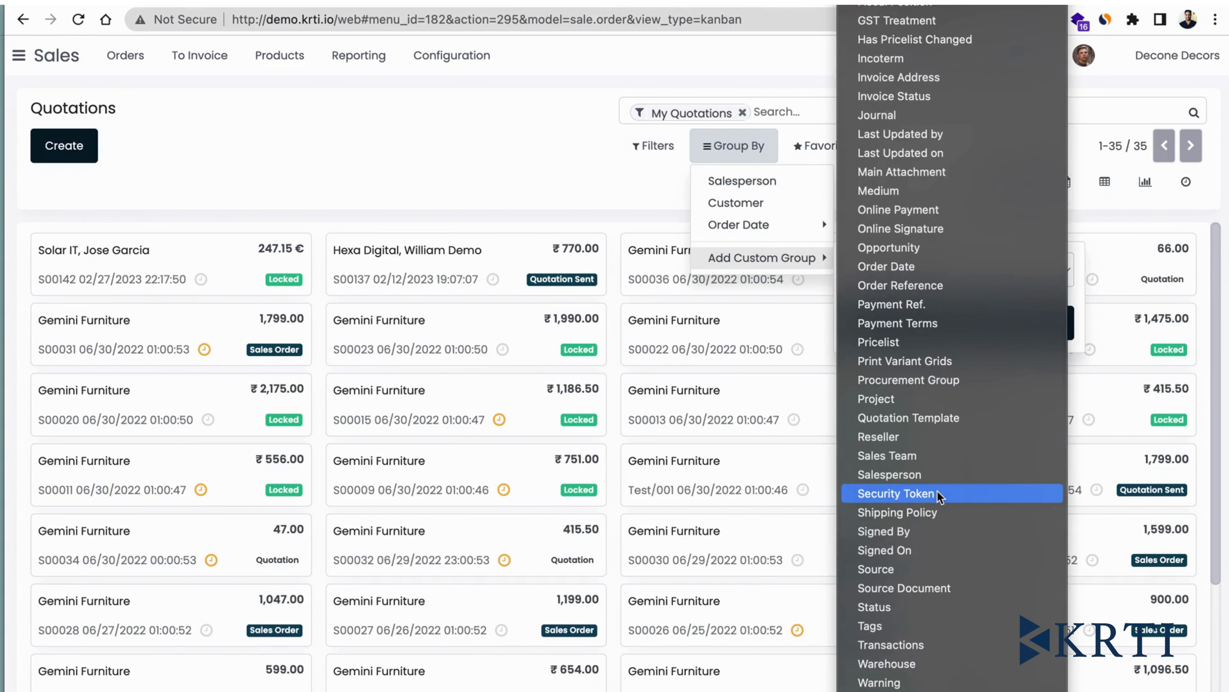
{"action": "left_click", "coordinate": [934, 606]}
{"action": "left_click", "coordinate": [926, 331]}
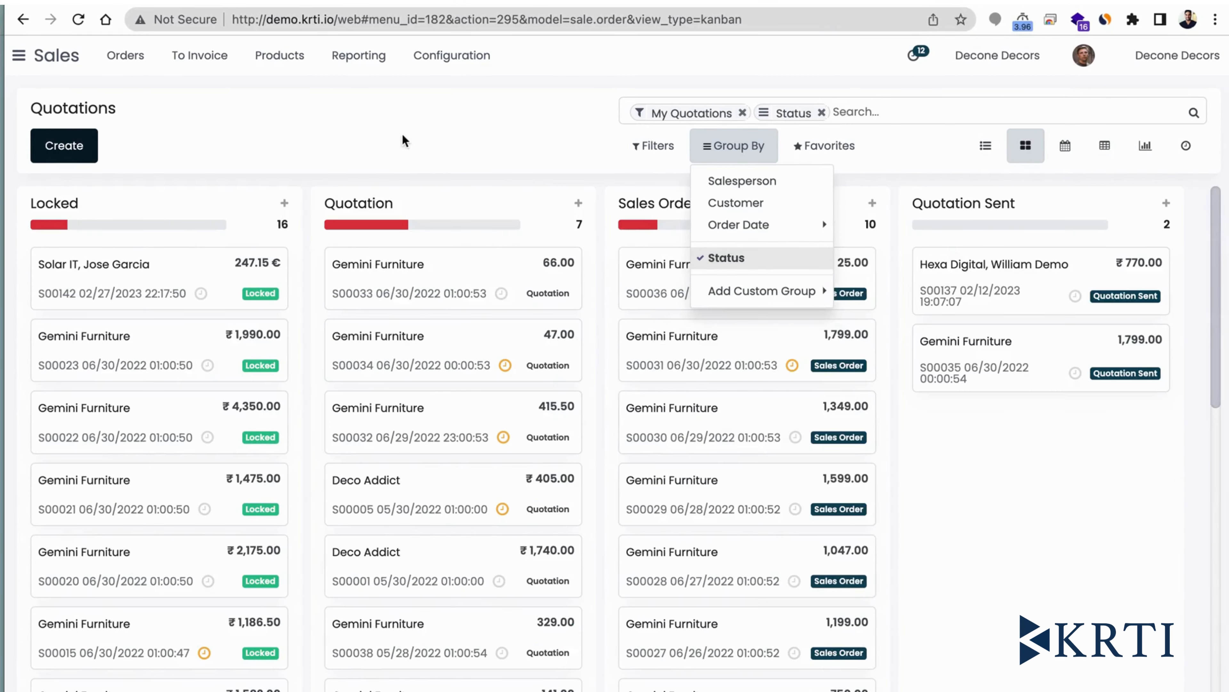
{"action": "left_click", "coordinate": [368, 122]}
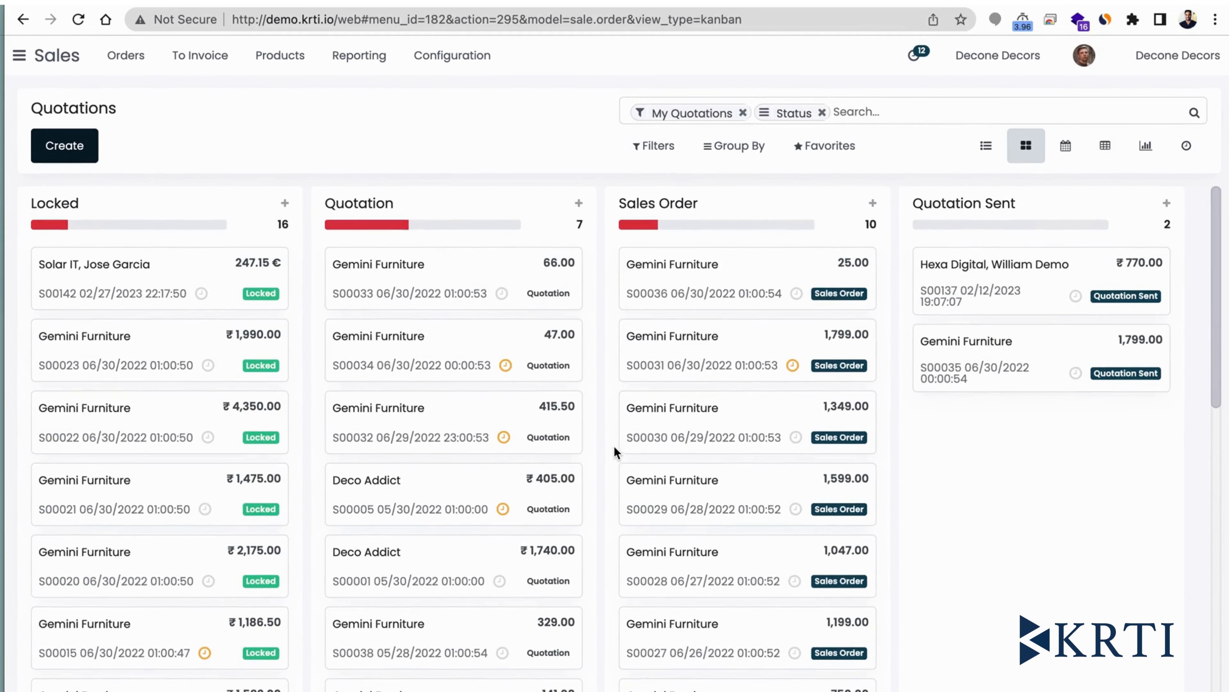
- Open the Gemini Furniture quotation for 47.00 from the Quotation status column
{"action": "scroll", "coordinate": [484, 415], "scroll_direction": "down", "scroll_amount": 5}
{"action": "scroll", "coordinate": [483, 414], "scroll_direction": "up", "scroll_amount": 6}
{"action": "left_click", "coordinate": [403, 355]}
- Examine the quotation's customer details, expiration, pricelist, order lines, total and margin
{"action": "scroll", "coordinate": [401, 348], "scroll_direction": "down", "scroll_amount": 1}
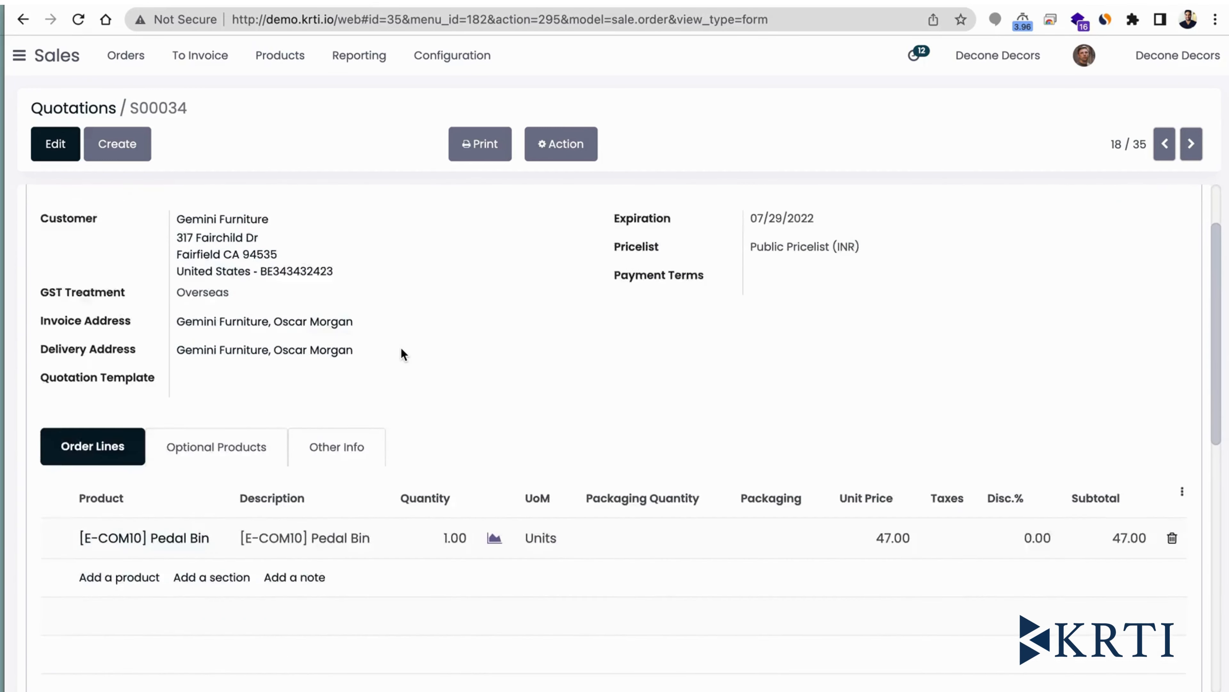
{"action": "scroll", "coordinate": [400, 347], "scroll_direction": "down", "scroll_amount": 3}
{"action": "scroll", "coordinate": [400, 347], "scroll_direction": "up", "scroll_amount": 6}
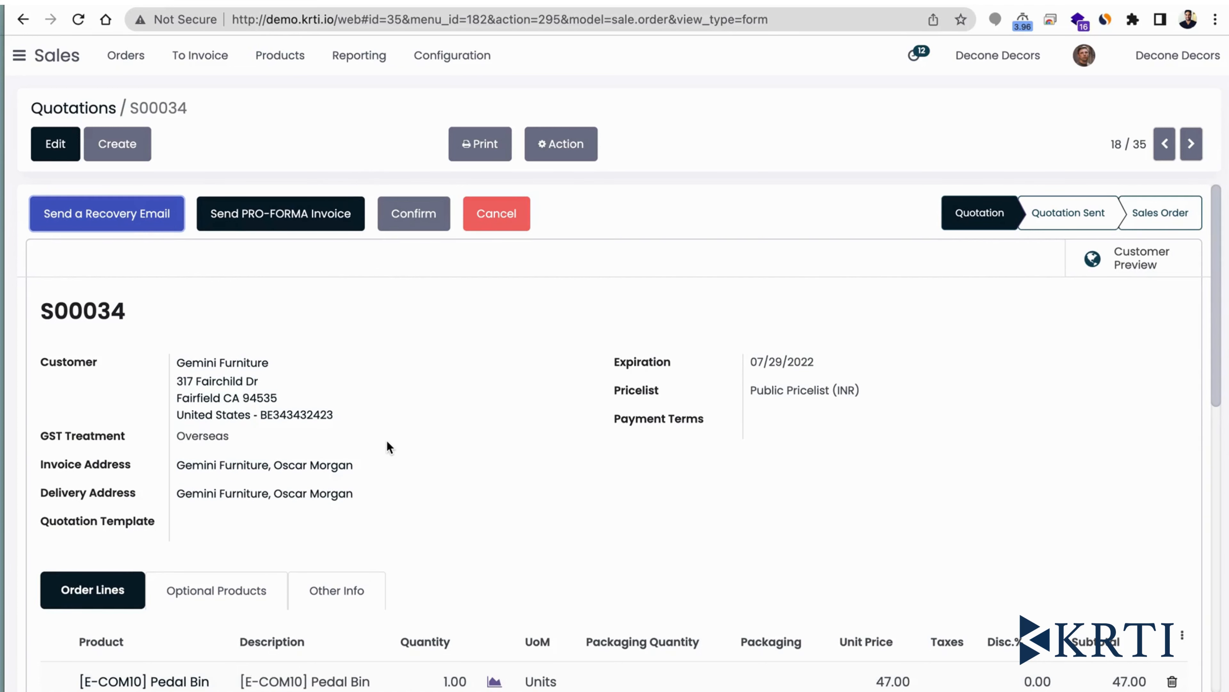
{"action": "scroll", "coordinate": [387, 441], "scroll_direction": "down", "scroll_amount": 1}
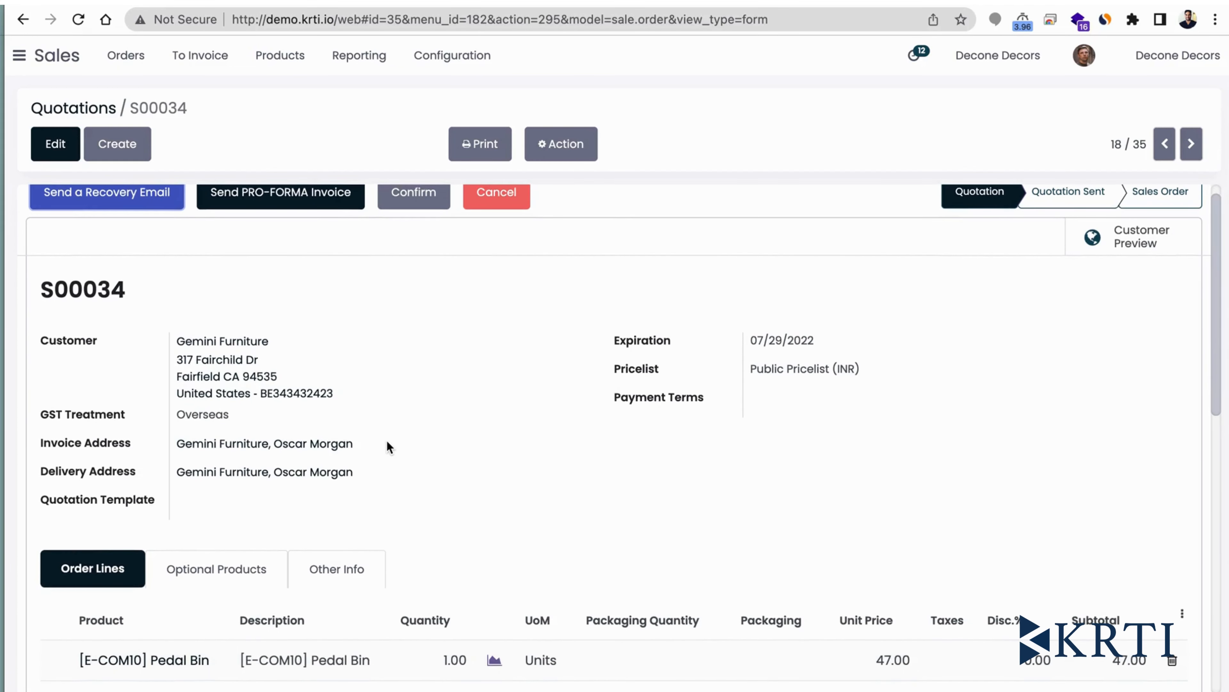
{"action": "scroll", "coordinate": [386, 440], "scroll_direction": "down", "scroll_amount": 1}
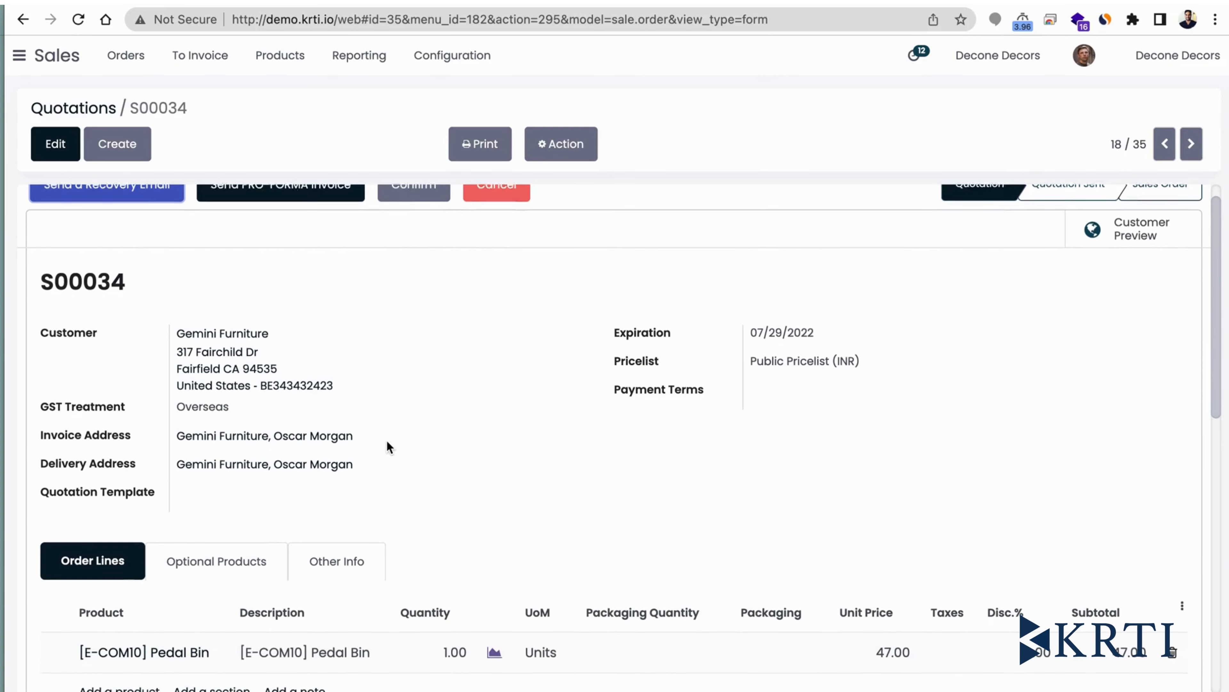
{"action": "scroll", "coordinate": [386, 441], "scroll_direction": "up", "scroll_amount": 1}
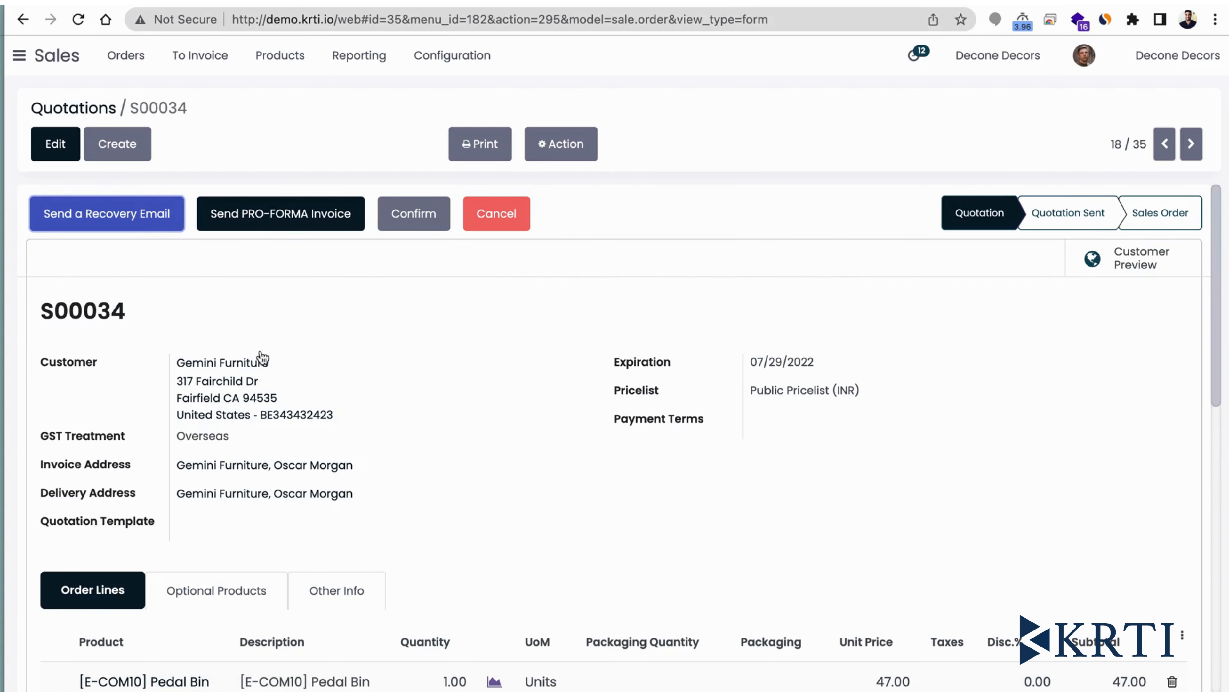
{"action": "scroll", "coordinate": [755, 351], "scroll_direction": "down", "scroll_amount": 4}
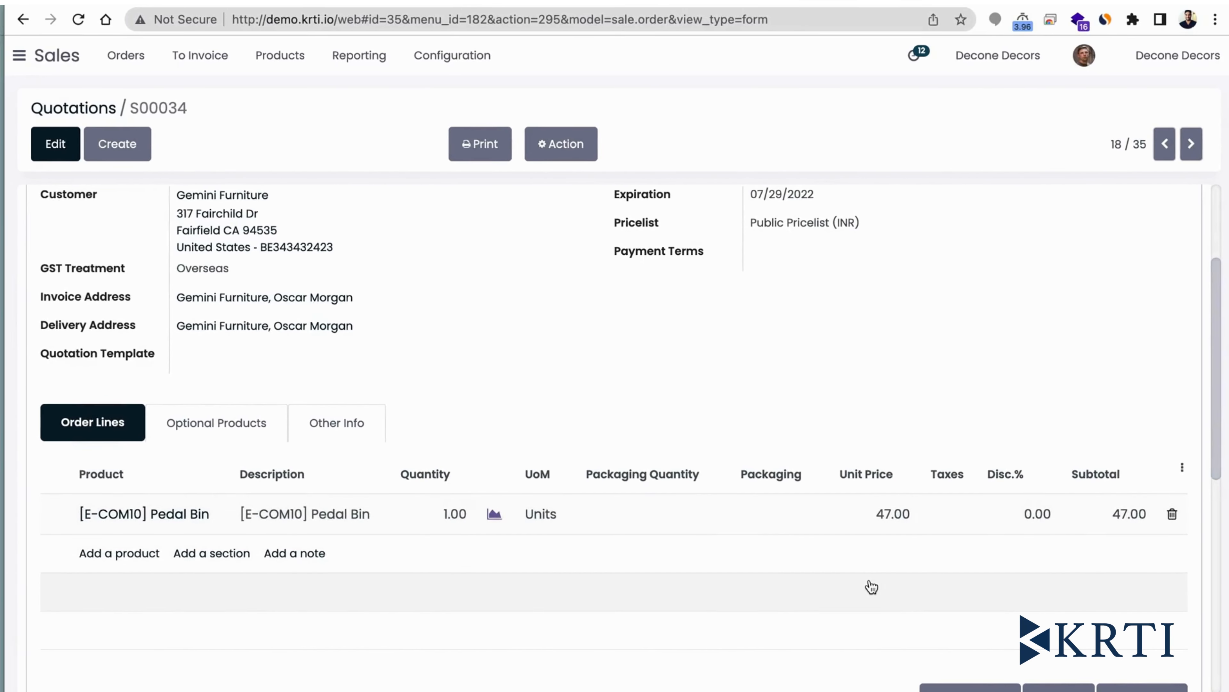
{"action": "scroll", "coordinate": [831, 489], "scroll_direction": "down", "scroll_amount": 4}
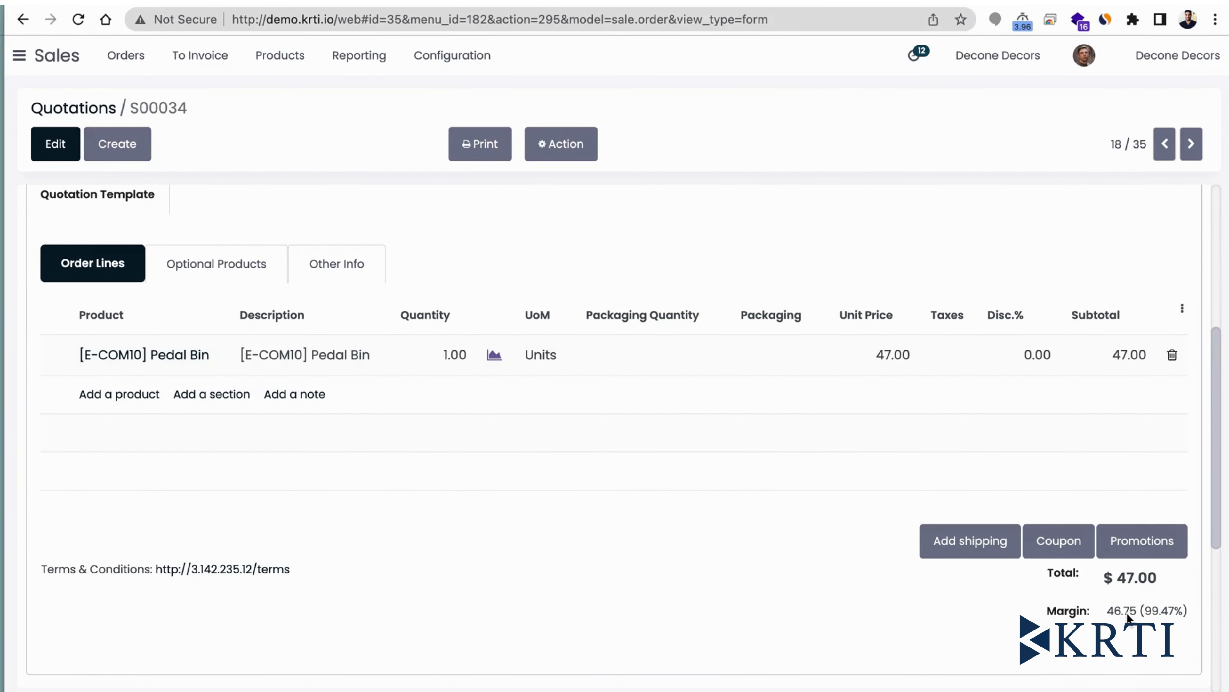
{"action": "scroll", "coordinate": [1127, 618], "scroll_direction": "up", "scroll_amount": 8}
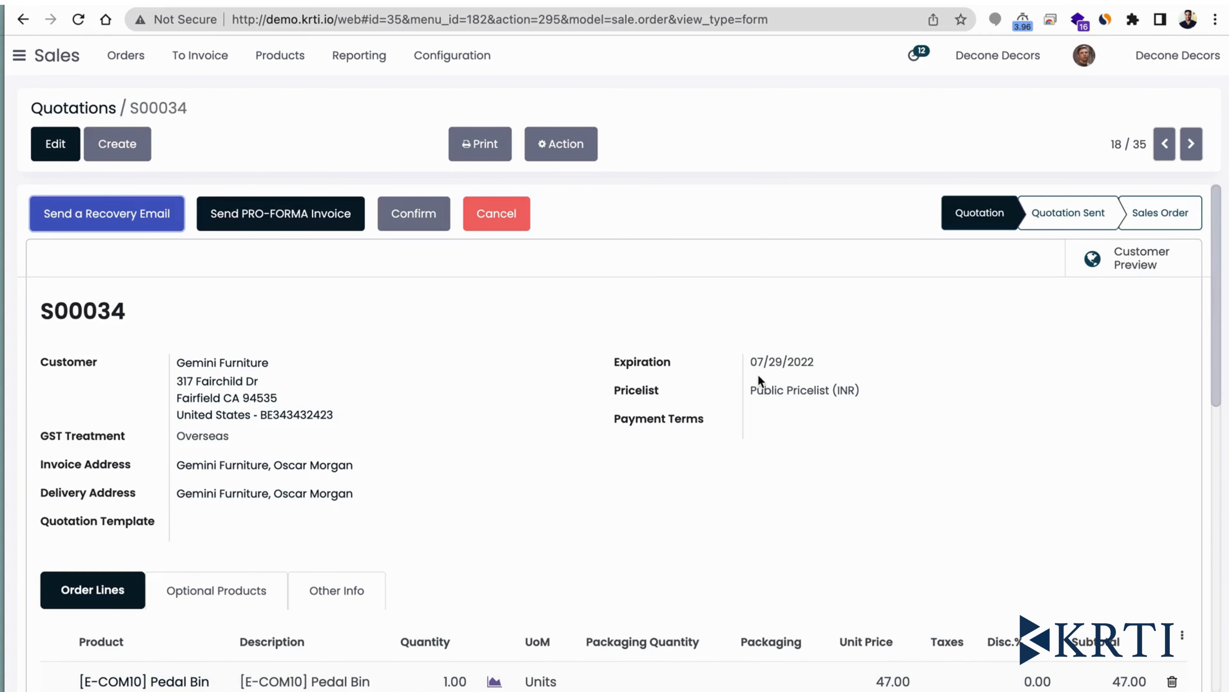
{"action": "scroll", "coordinate": [762, 380], "scroll_direction": "down", "scroll_amount": 1}
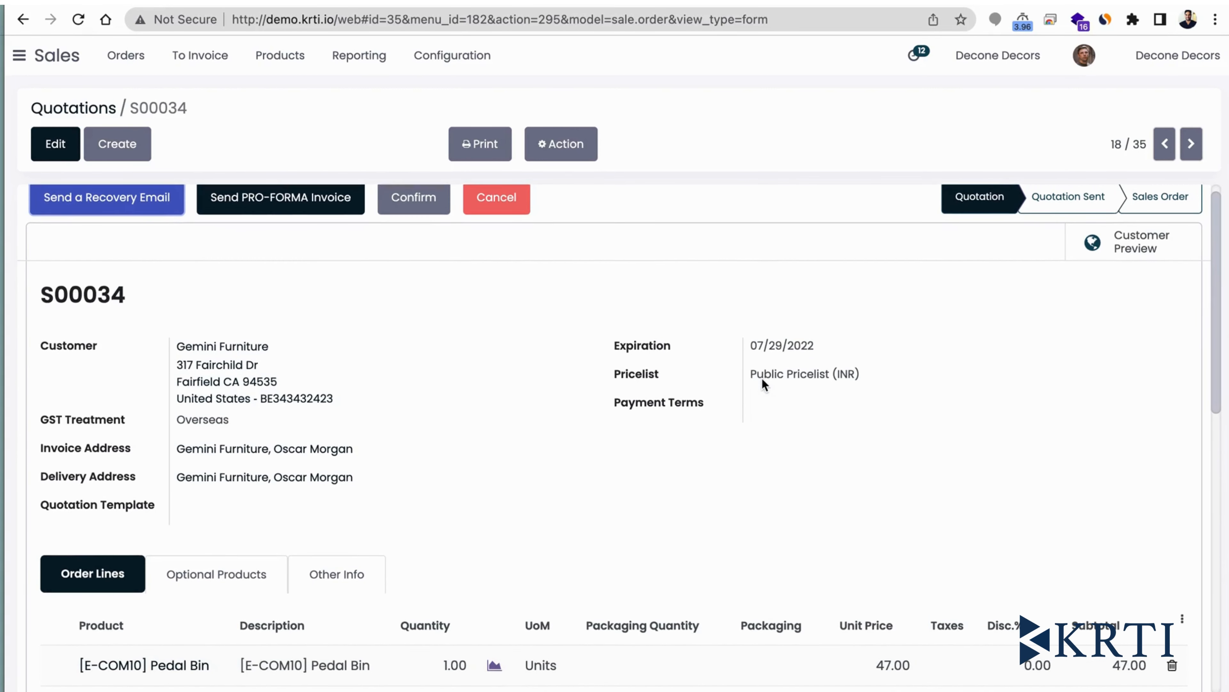
{"action": "scroll", "coordinate": [762, 379], "scroll_direction": "up", "scroll_amount": 1}
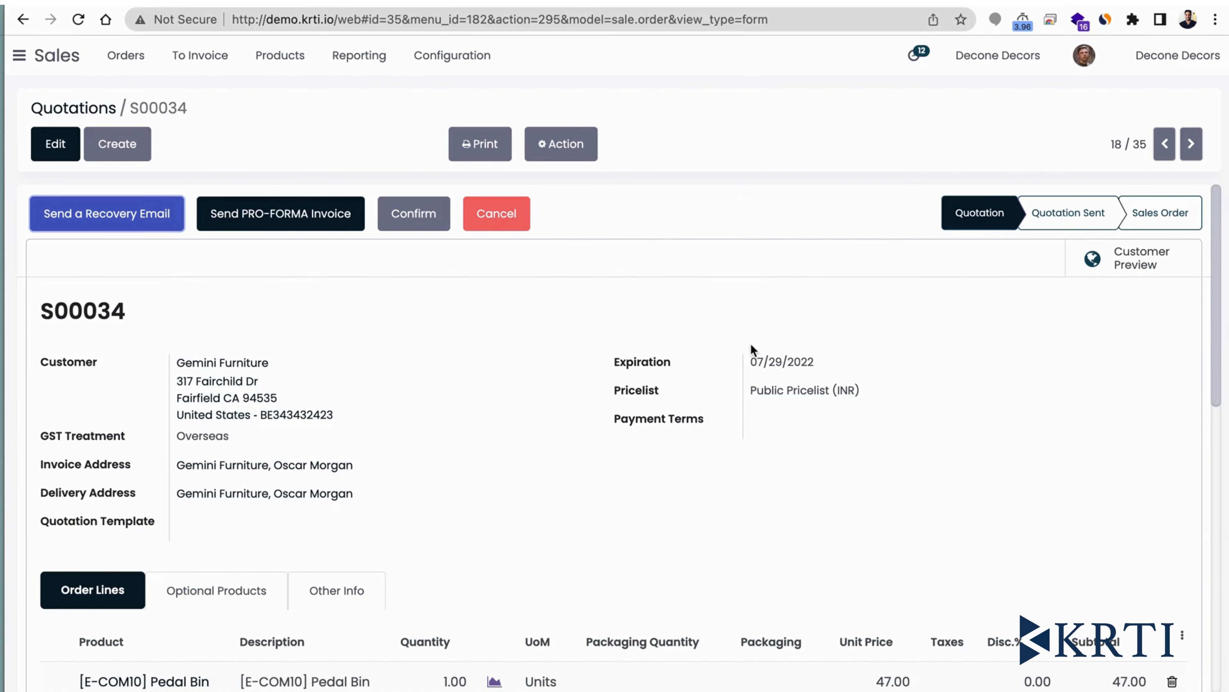
{"action": "scroll", "coordinate": [753, 349], "scroll_direction": "down", "scroll_amount": 1}
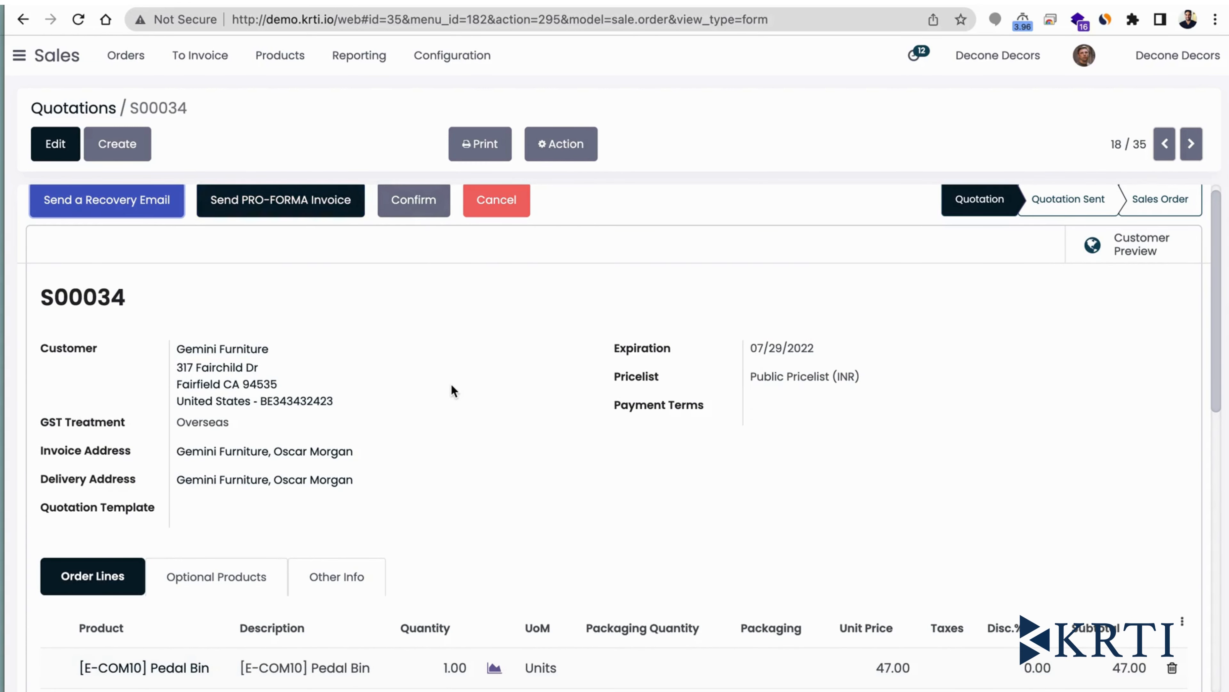
{"action": "scroll", "coordinate": [451, 383], "scroll_direction": "up", "scroll_amount": 1}
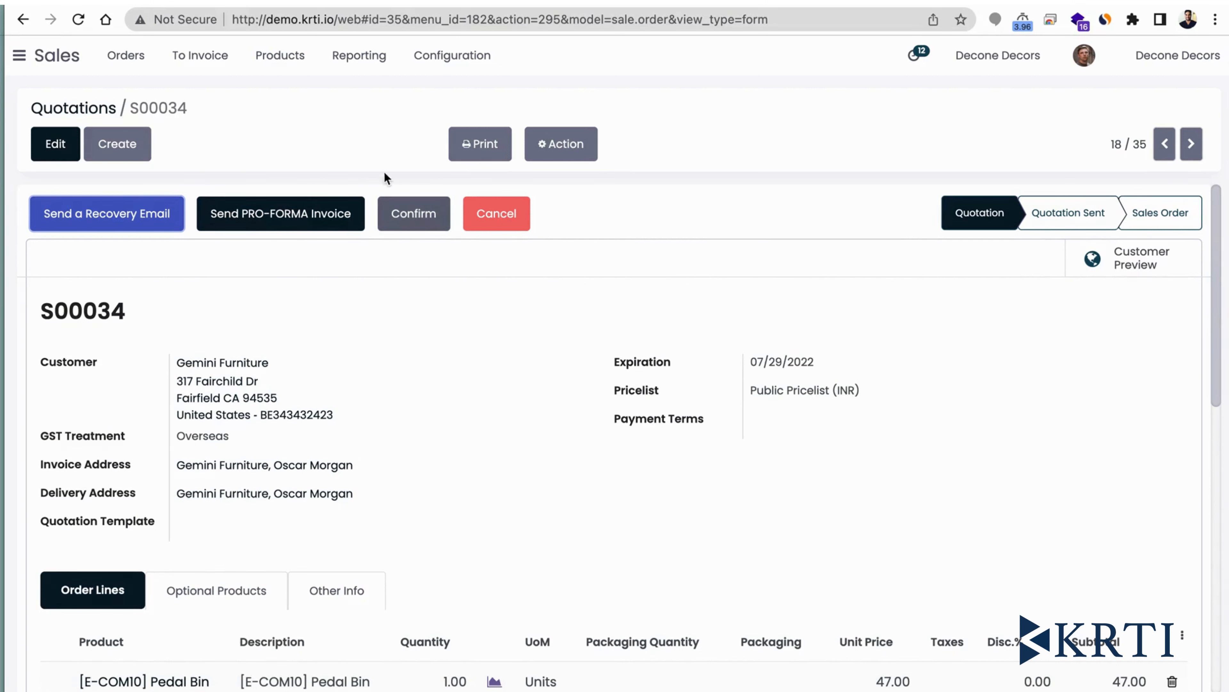
- Confirm the Gemini Furniture quotation as a sales order and review its order date and order lines
{"action": "left_click", "coordinate": [419, 222]}
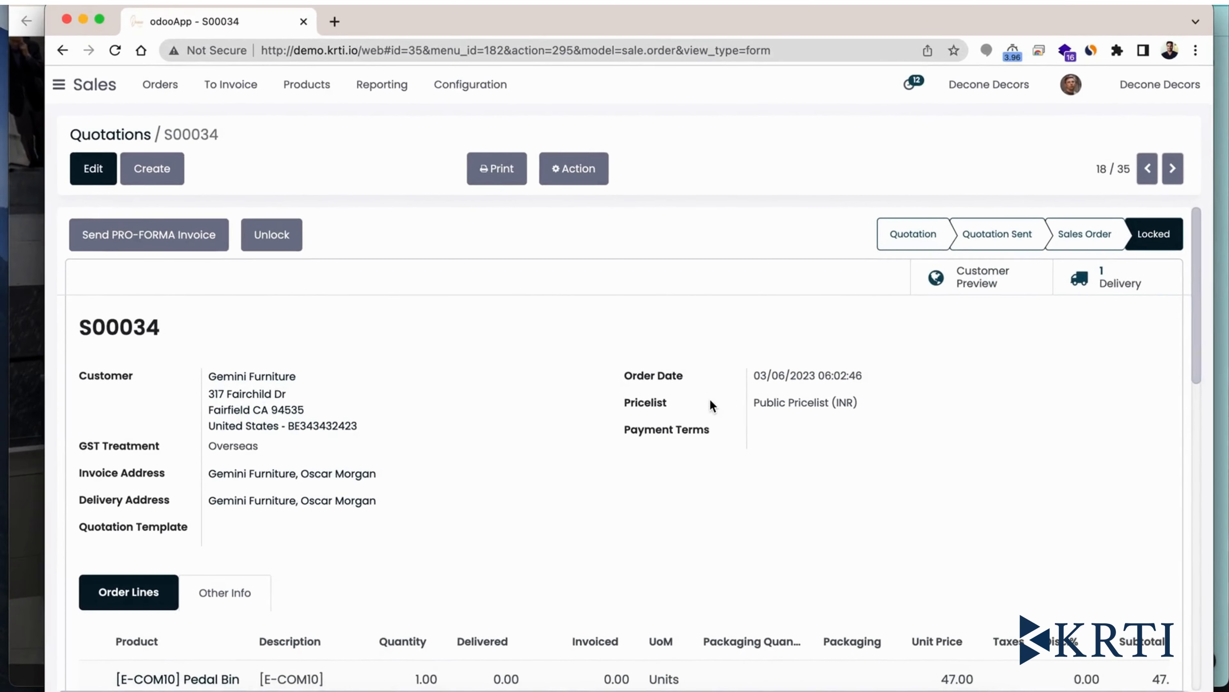
{"action": "scroll", "coordinate": [709, 402], "scroll_direction": "down", "scroll_amount": 3}
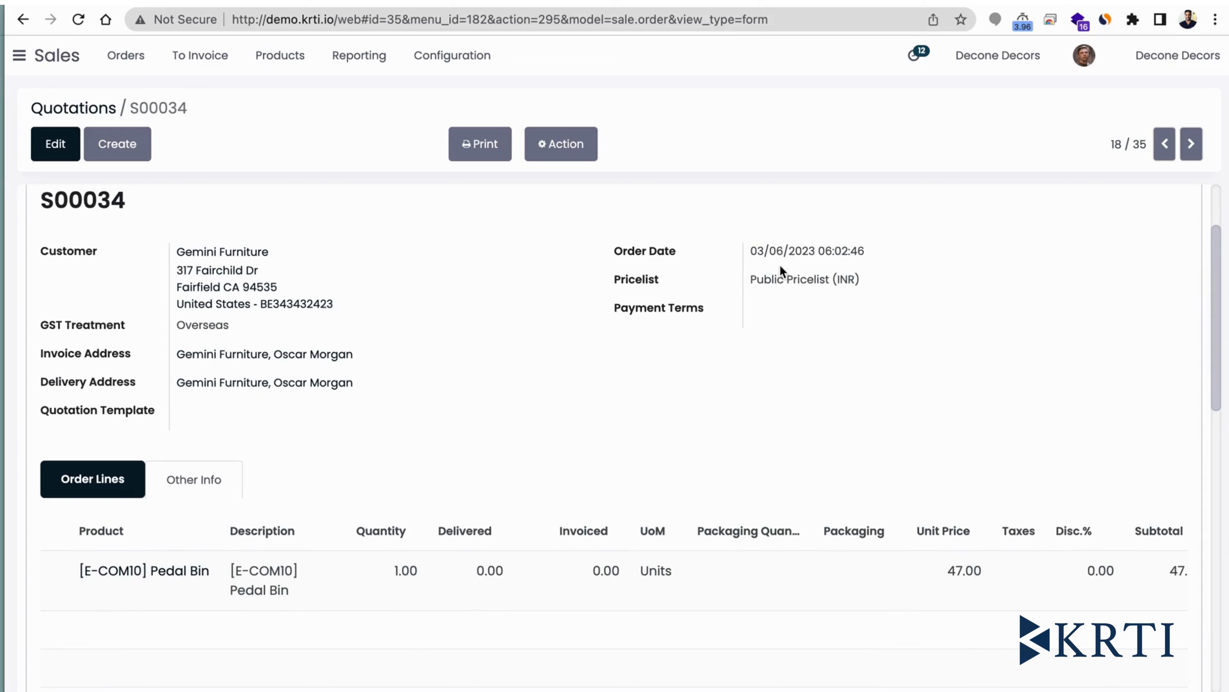
{"action": "scroll", "coordinate": [784, 441], "scroll_direction": "up", "scroll_amount": 1}
{"action": "scroll", "coordinate": [747, 499], "scroll_direction": "down", "scroll_amount": 5}
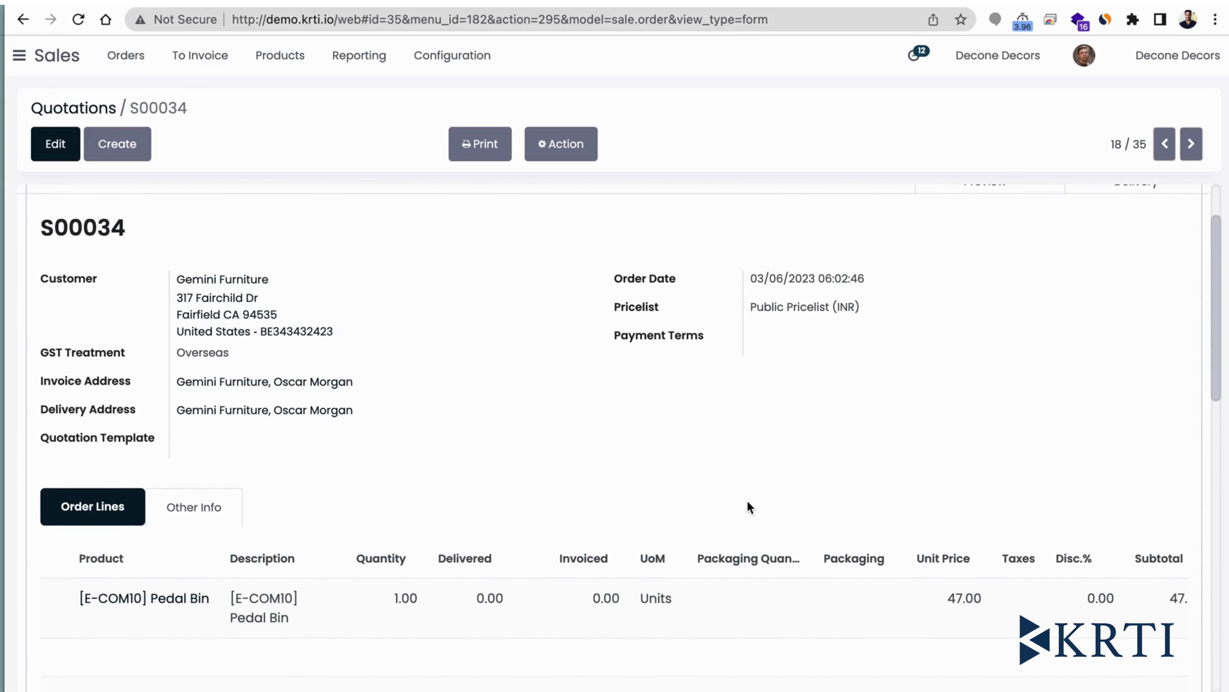
{"action": "scroll", "coordinate": [750, 508], "scroll_direction": "down", "scroll_amount": 4}
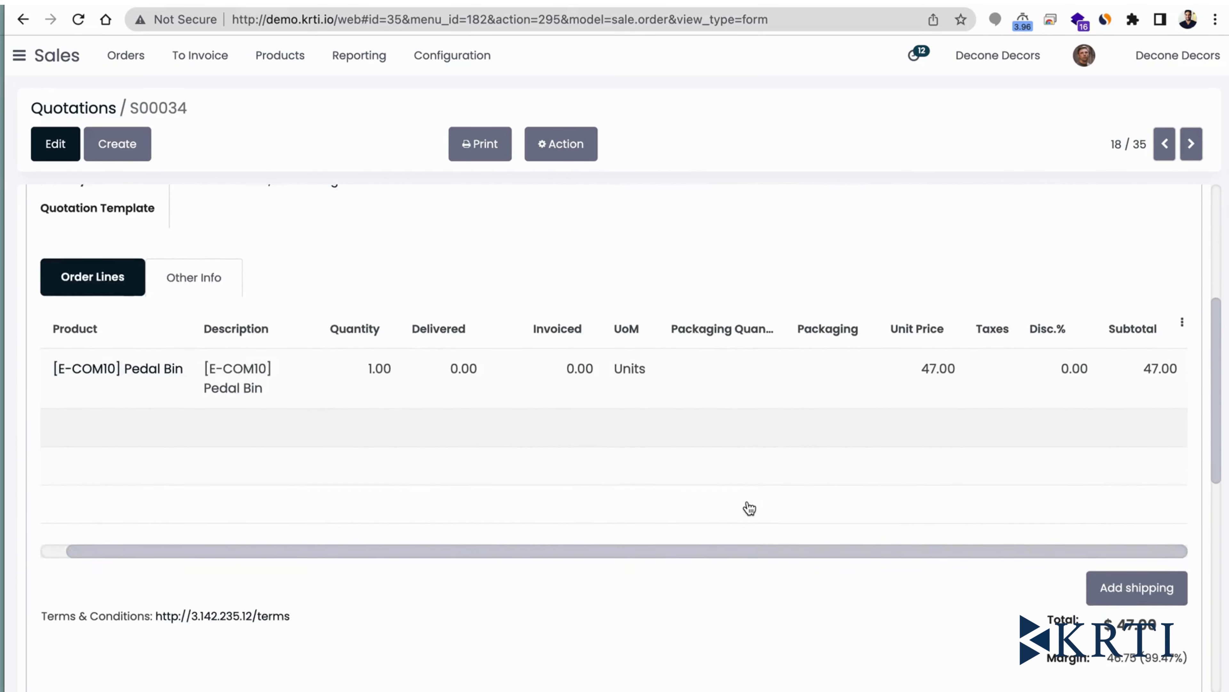
- Unlock the confirmed Gemini Furniture sales order so that it can be edited
{"action": "scroll", "coordinate": [749, 507], "scroll_direction": "up", "scroll_amount": 1}
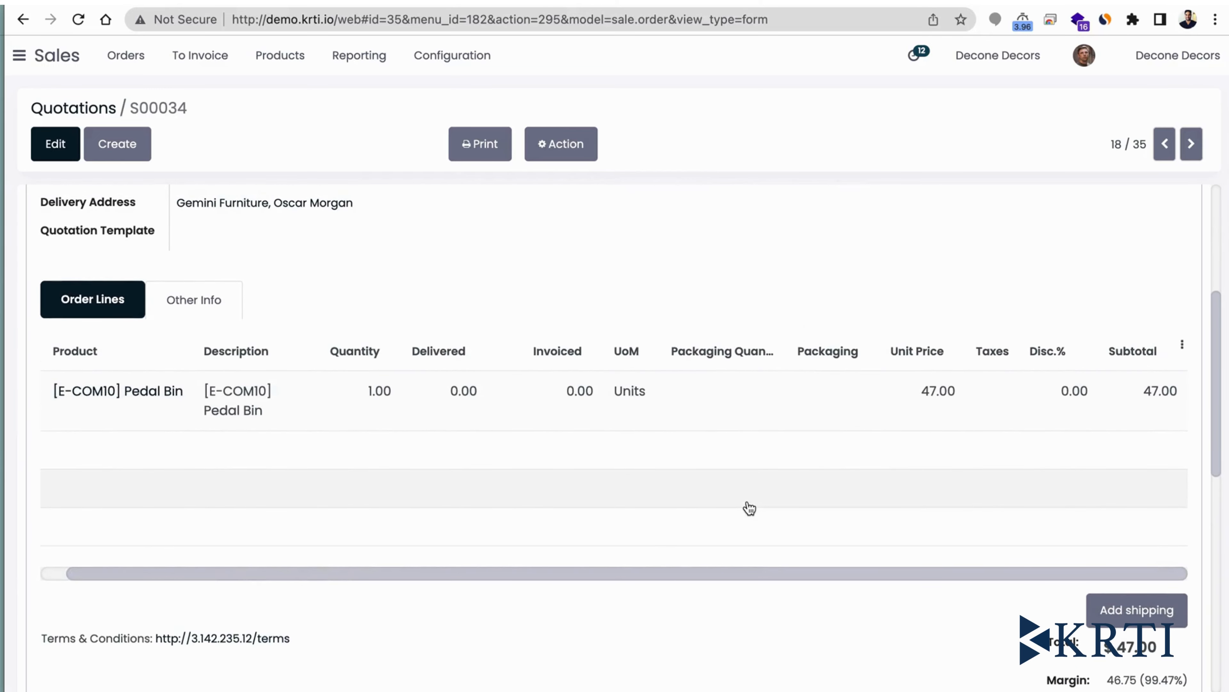
{"action": "scroll", "coordinate": [1035, 436], "scroll_direction": "up", "scroll_amount": 10}
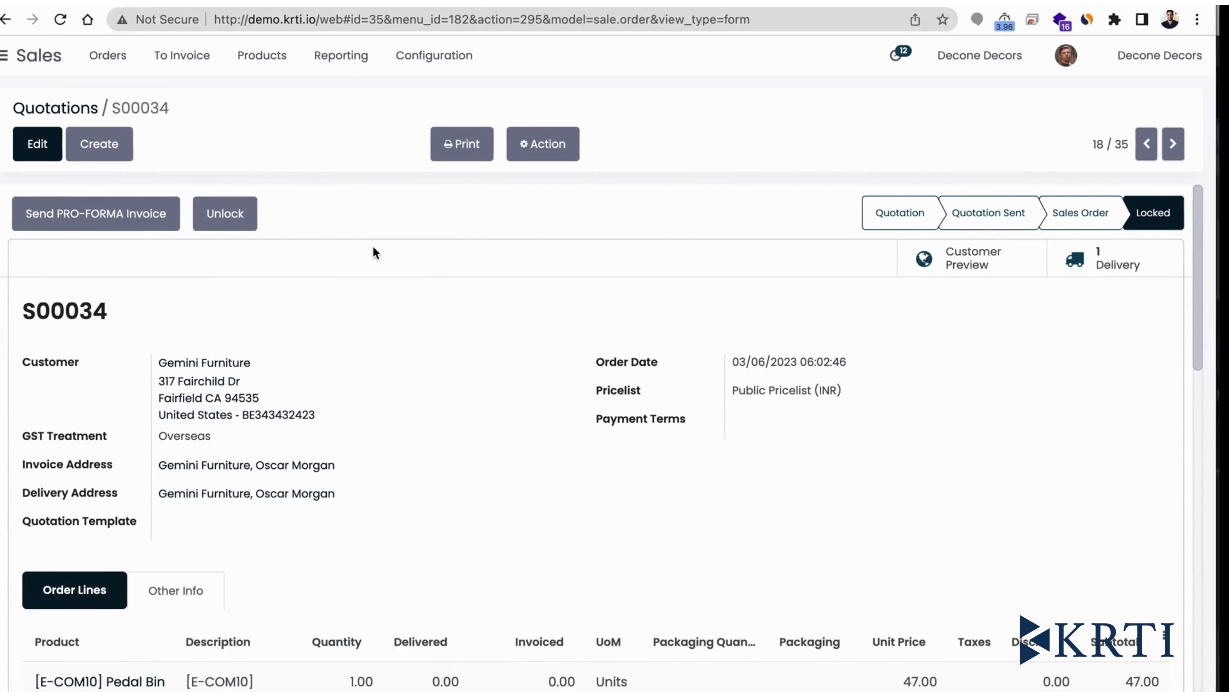
{"action": "left_click", "coordinate": [252, 222]}
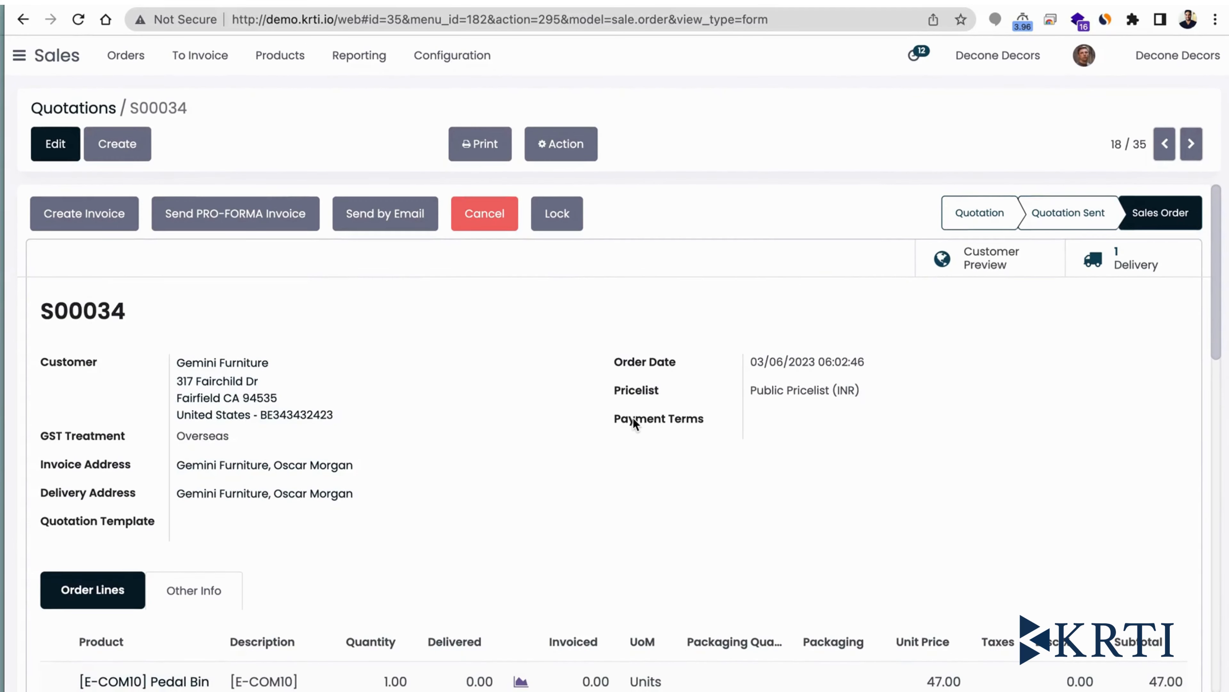
- Set the discount on the [E-COM10] Pedal Bin order line to 5%
{"action": "scroll", "coordinate": [676, 438], "scroll_direction": "down", "scroll_amount": 4}
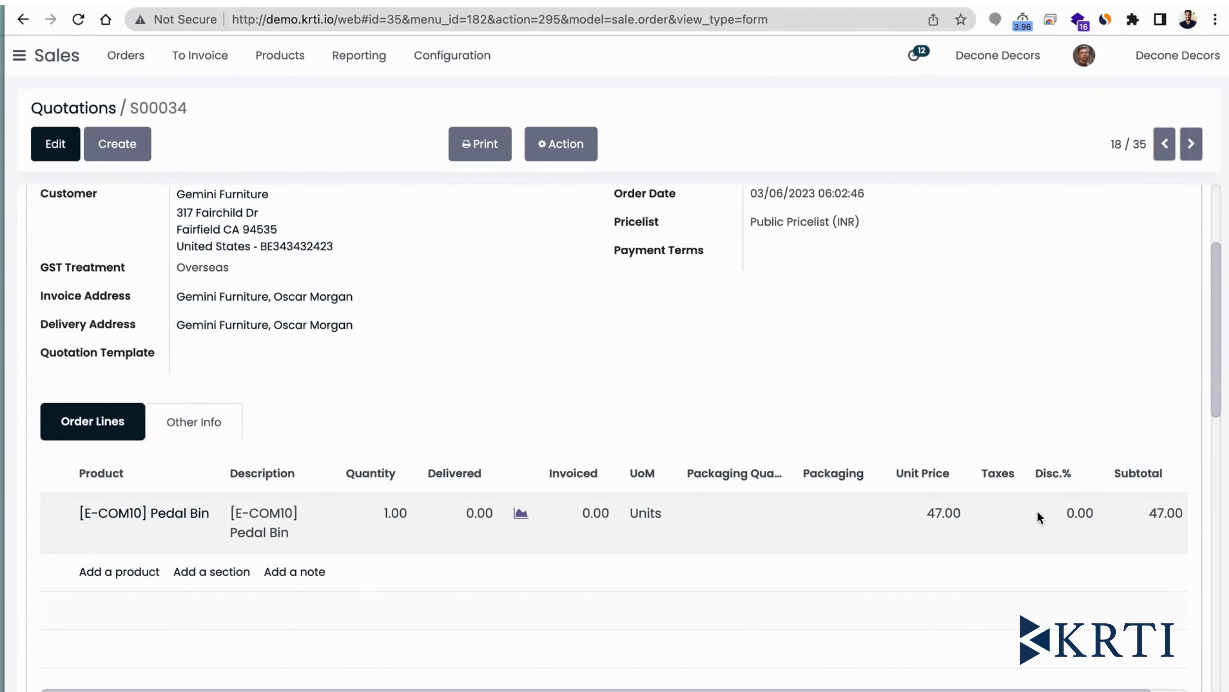
{"action": "left_click", "coordinate": [1067, 520]}
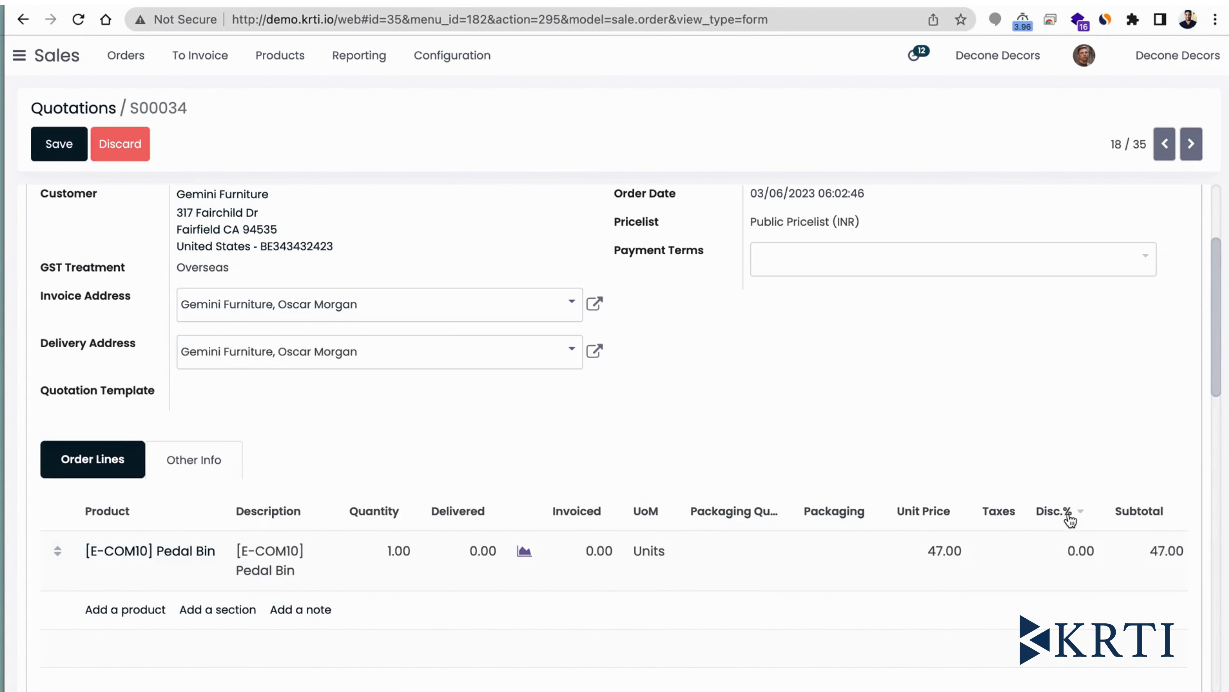
{"action": "left_click", "coordinate": [1066, 556]}
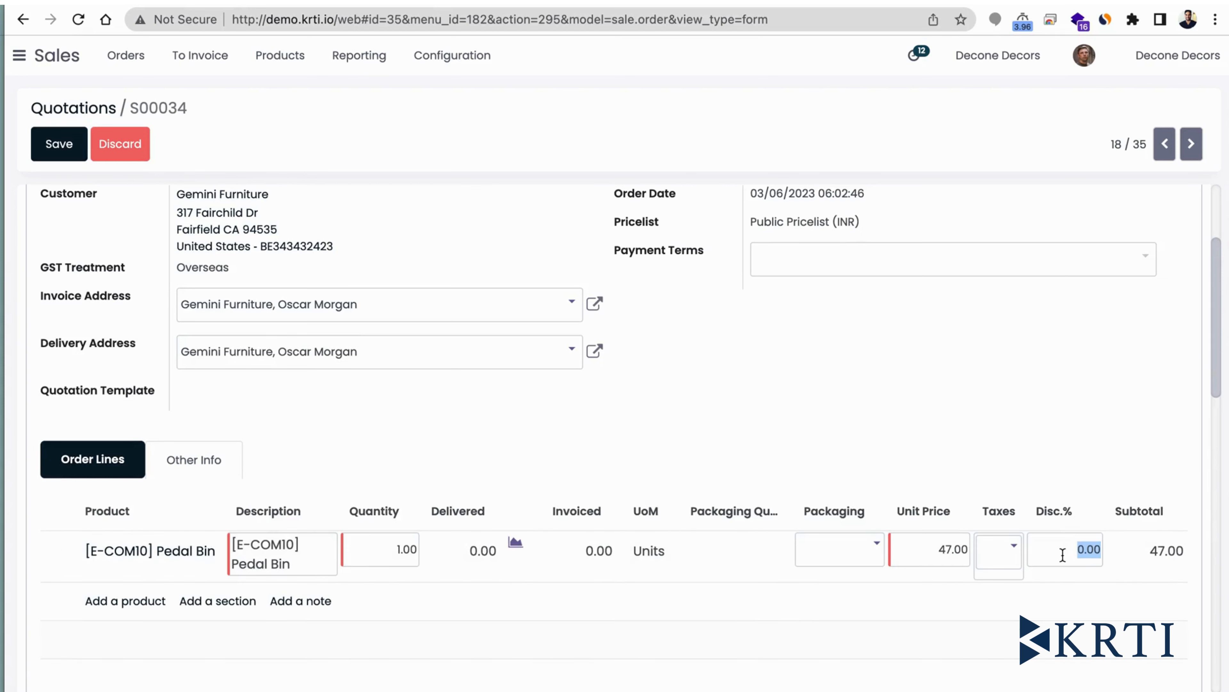
{"action": "type", "text": "5"}
{"action": "key", "text": "Return"}
- Set the sales order's payment terms to 21 Days
{"action": "right_click", "coordinate": [934, 253]}
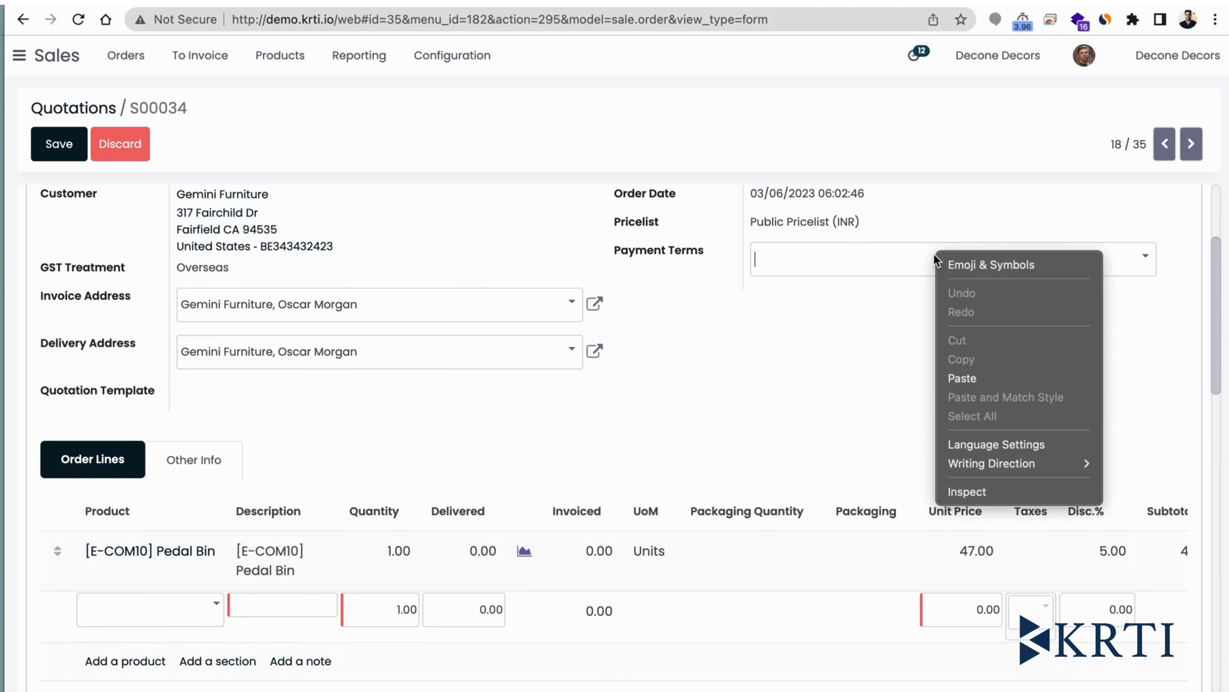
{"action": "left_click", "coordinate": [895, 255]}
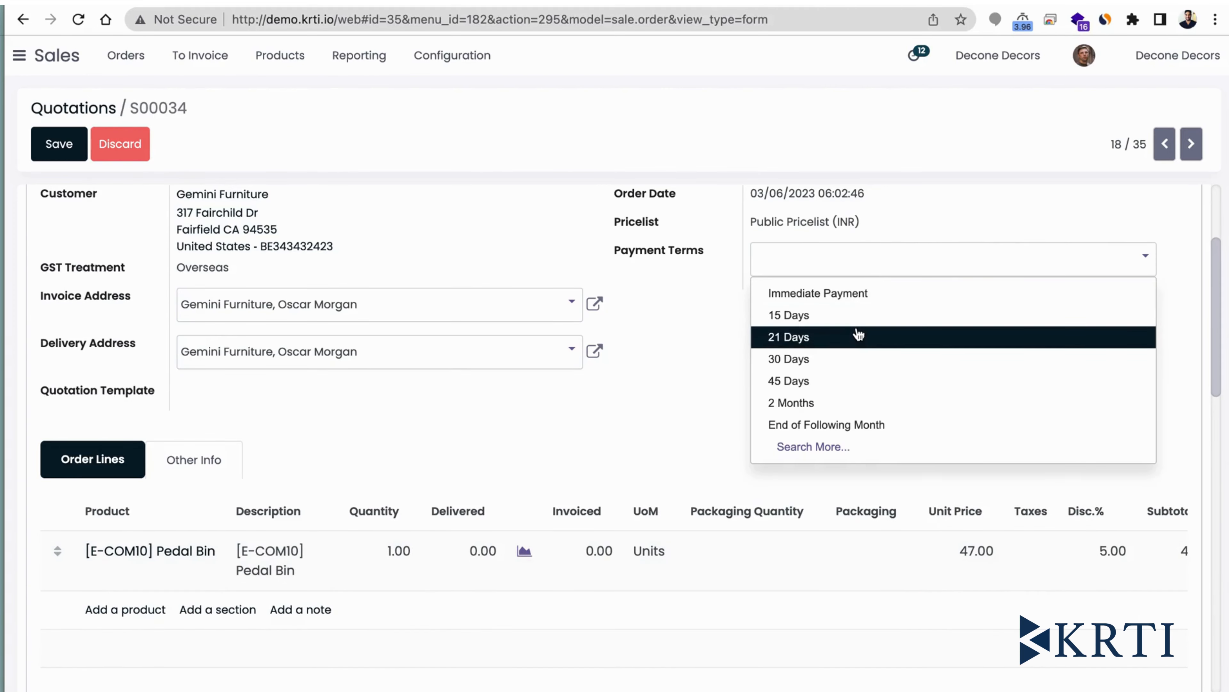
{"action": "left_click", "coordinate": [858, 335]}
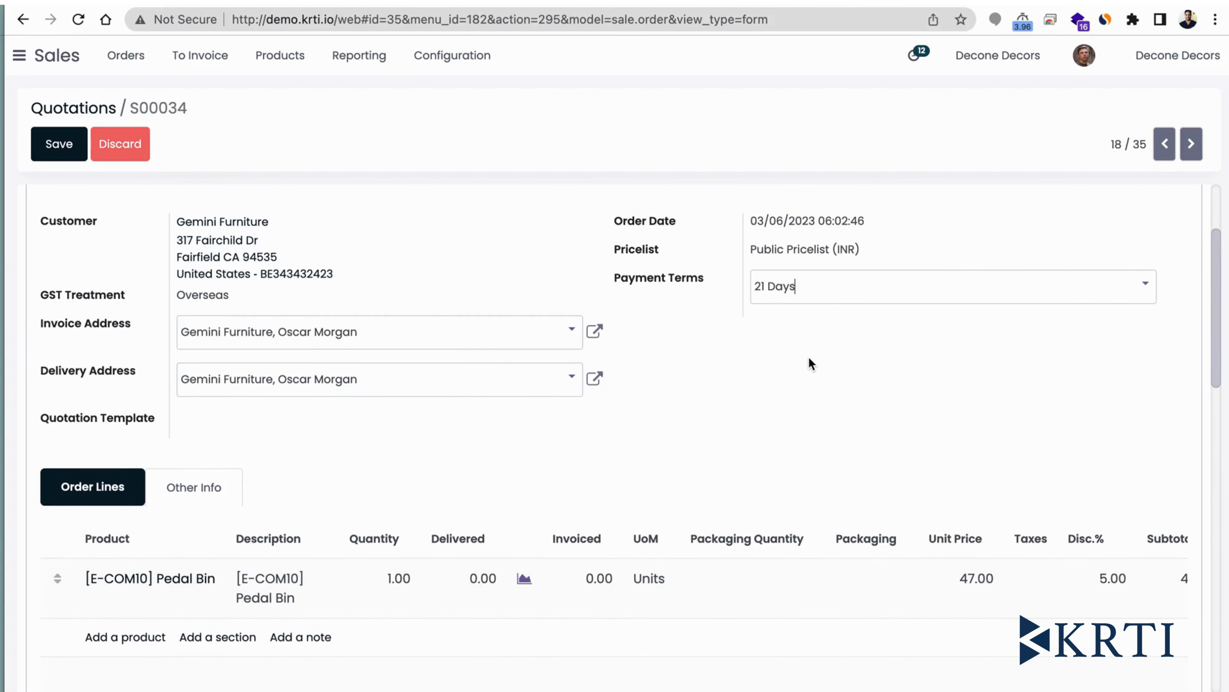
- Examine the edited sales order's payment terms, discounted order line, total and margin
{"action": "scroll", "coordinate": [800, 375], "scroll_direction": "up", "scroll_amount": 4}
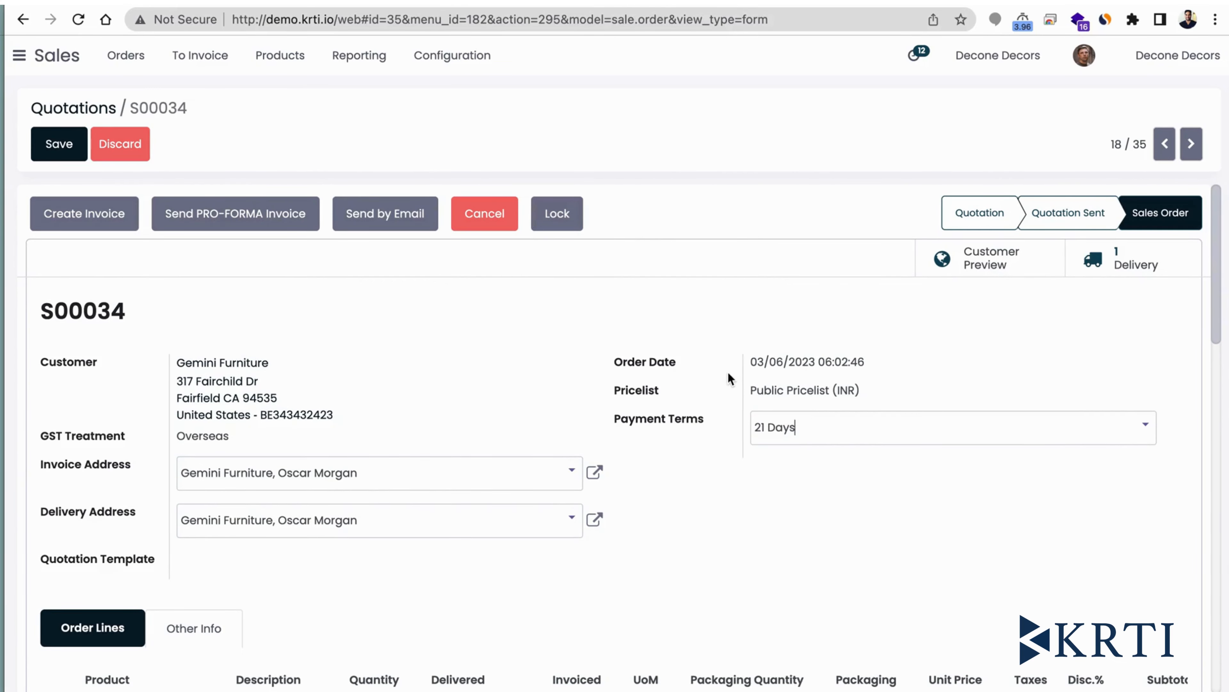
{"action": "scroll", "coordinate": [729, 374], "scroll_direction": "down", "scroll_amount": 1}
{"action": "scroll", "coordinate": [728, 371], "scroll_direction": "down", "scroll_amount": 5}
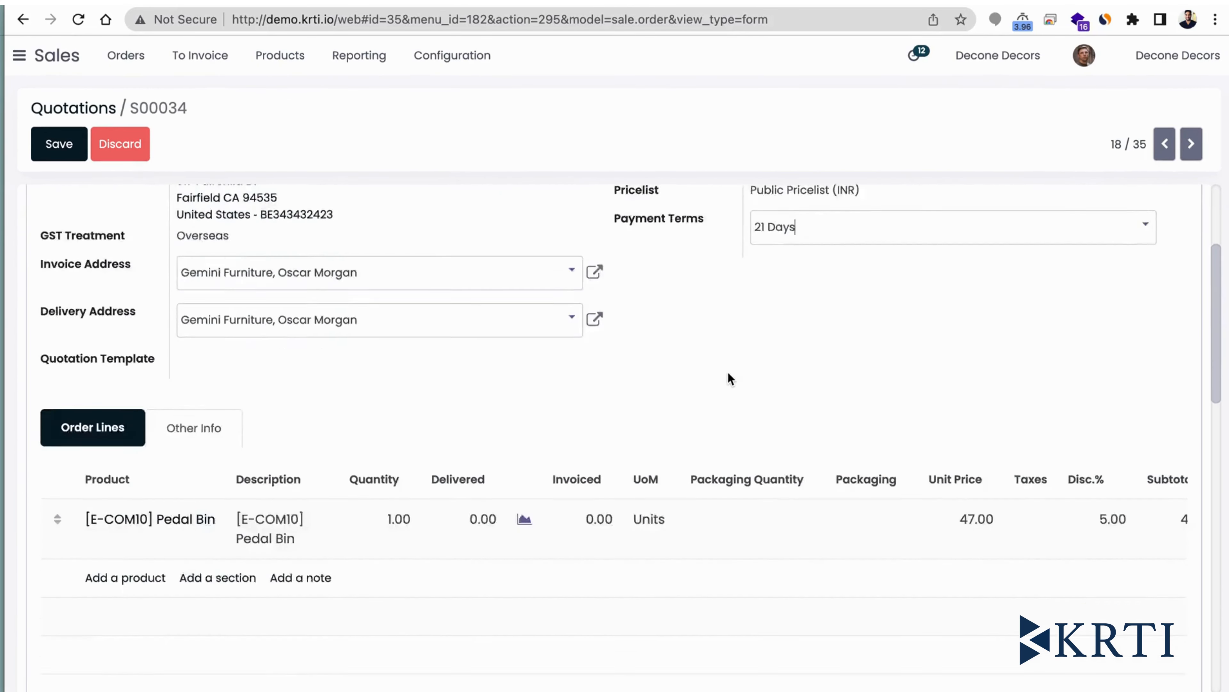
{"action": "scroll", "coordinate": [728, 373], "scroll_direction": "up", "scroll_amount": 4}
{"action": "scroll", "coordinate": [728, 373], "scroll_direction": "up", "scroll_amount": 1}
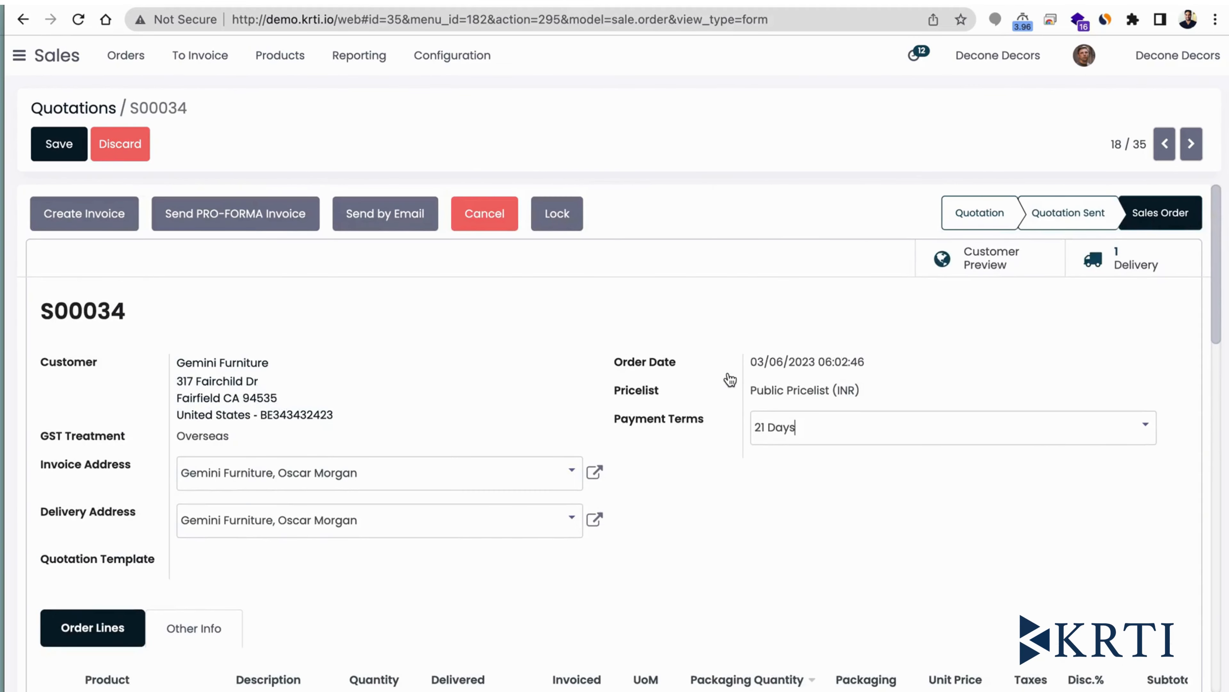
{"action": "scroll", "coordinate": [728, 371], "scroll_direction": "down", "scroll_amount": 7}
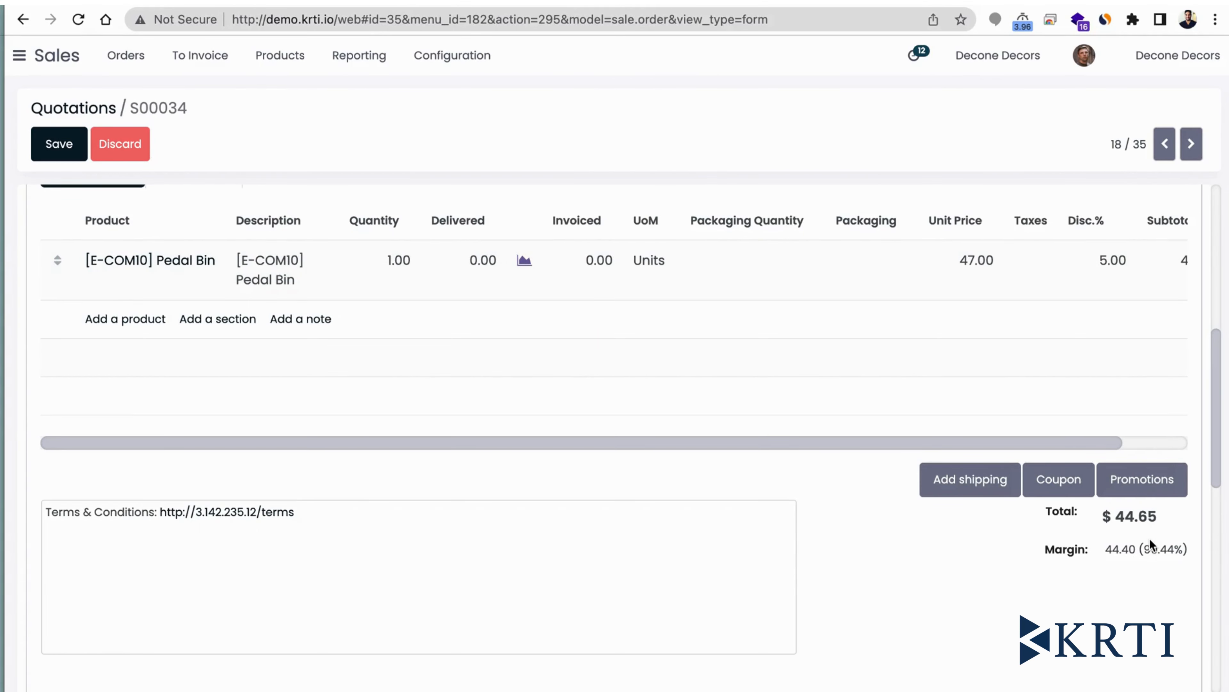
{"action": "scroll", "coordinate": [1150, 539], "scroll_direction": "up", "scroll_amount": 1}
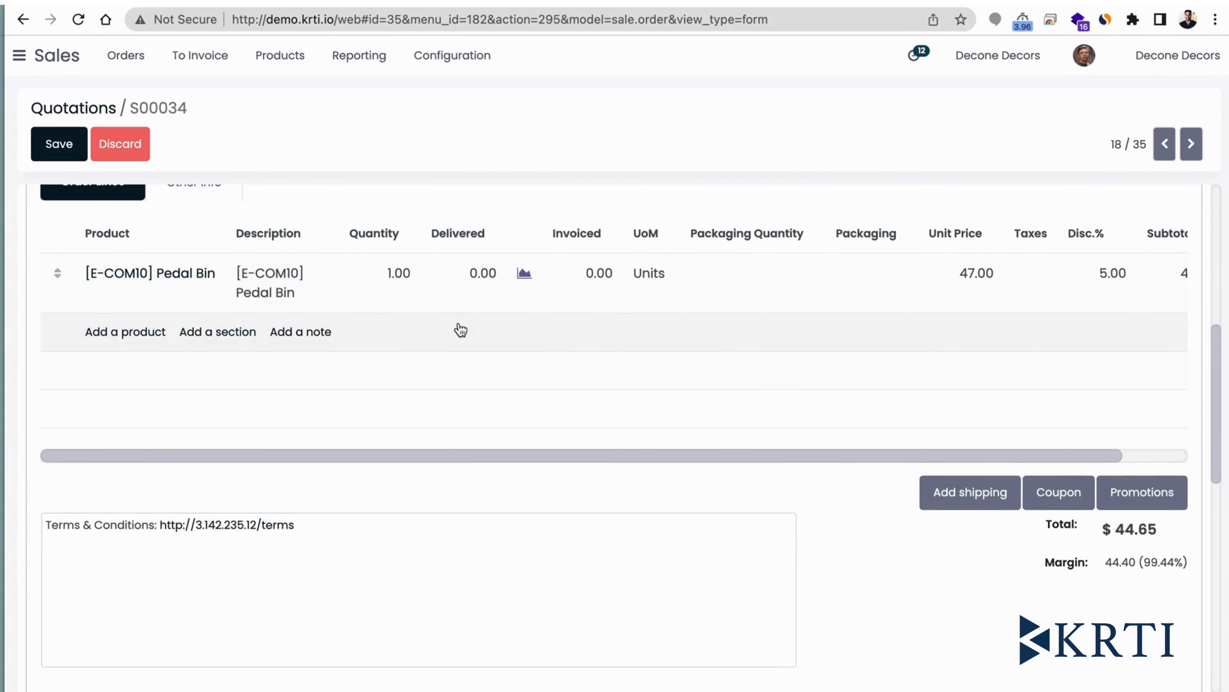
{"action": "scroll", "coordinate": [457, 328], "scroll_direction": "up", "scroll_amount": 1}
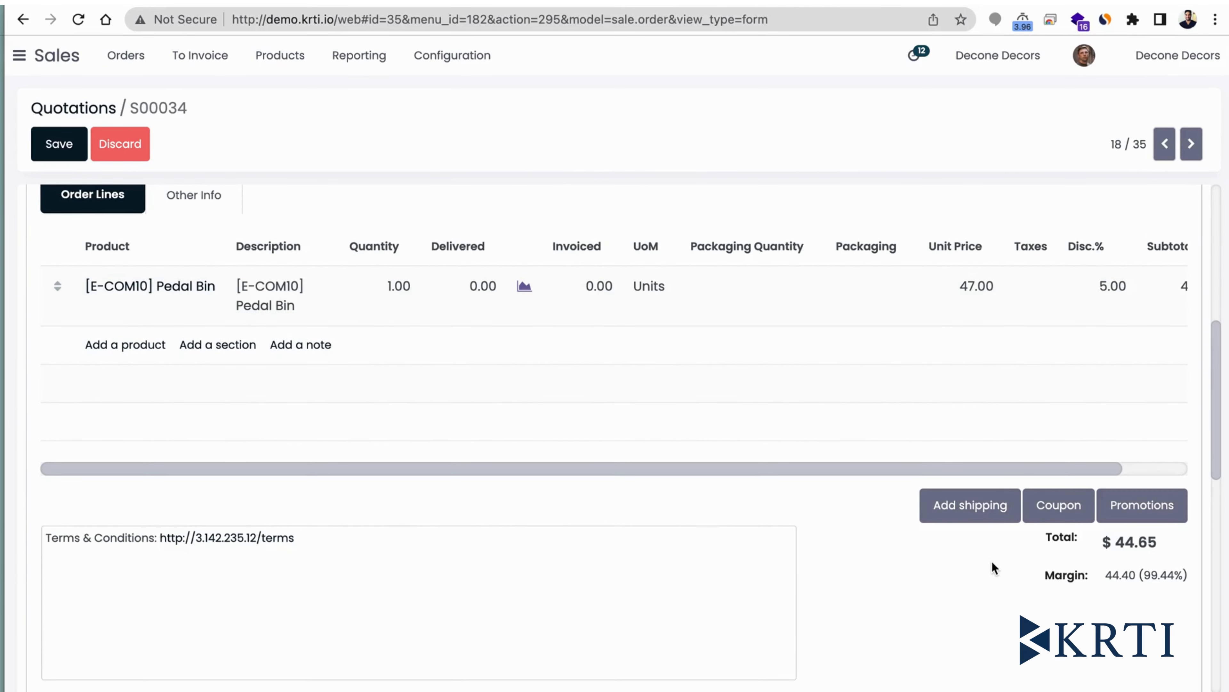
{"action": "scroll", "coordinate": [992, 562], "scroll_direction": "up", "scroll_amount": 5}
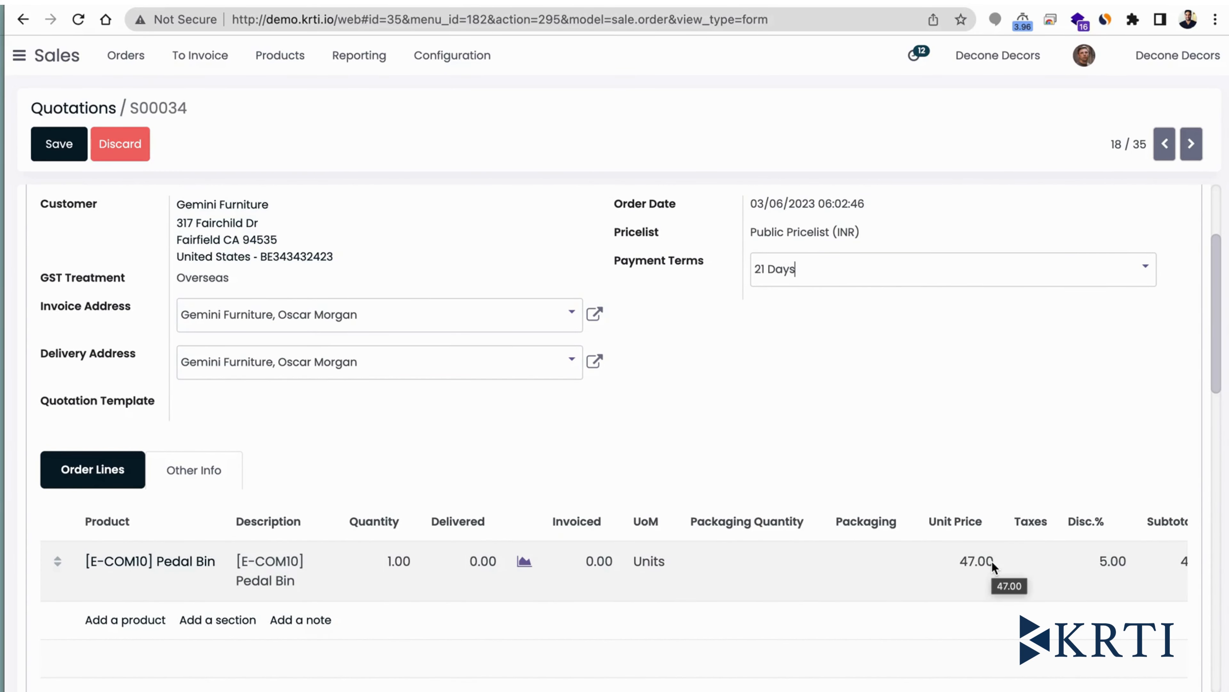
{"action": "scroll", "coordinate": [991, 560], "scroll_direction": "down", "scroll_amount": 2}
{"action": "scroll", "coordinate": [991, 560], "scroll_direction": "down", "scroll_amount": 9}
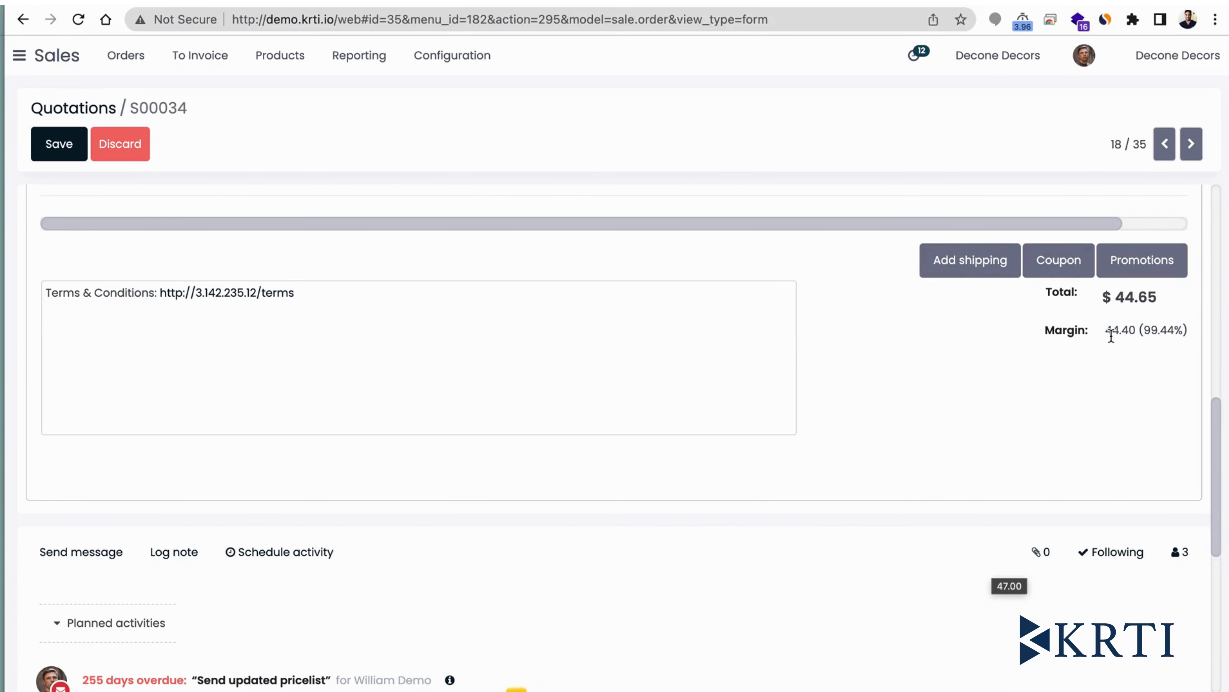
{"action": "scroll", "coordinate": [1112, 334], "scroll_direction": "up", "scroll_amount": 1}
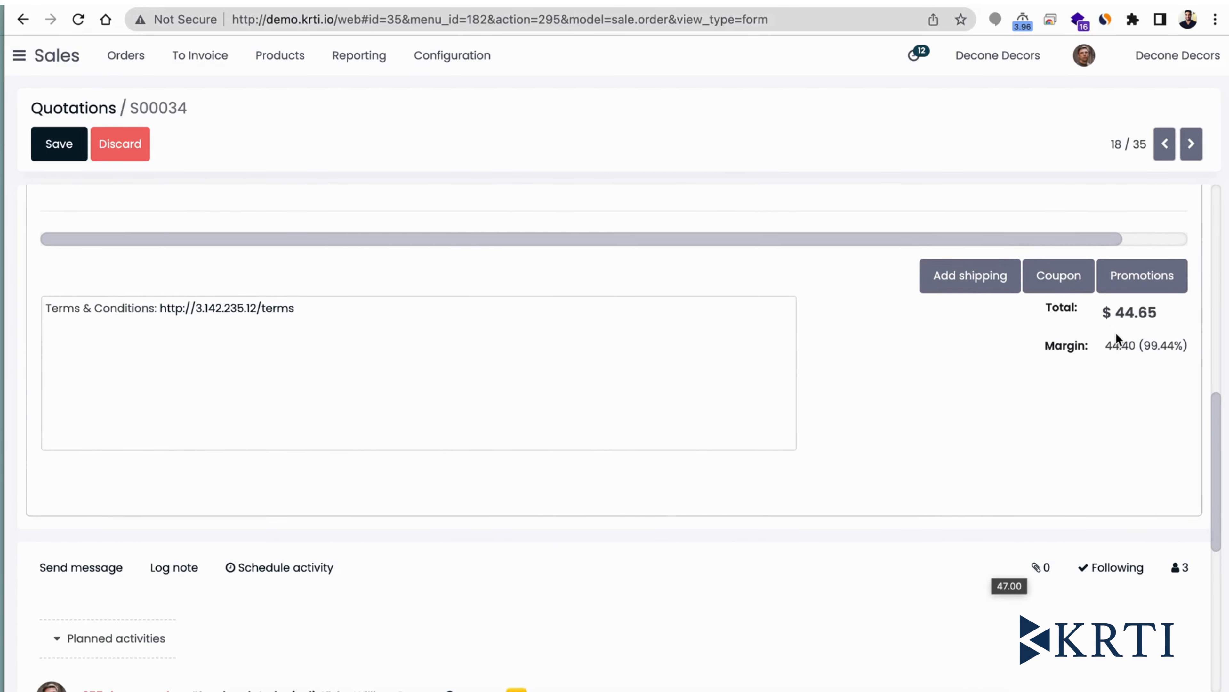
{"action": "scroll", "coordinate": [1117, 335], "scroll_direction": "up", "scroll_amount": 1}
{"action": "scroll", "coordinate": [1116, 335], "scroll_direction": "up", "scroll_amount": 4}
{"action": "scroll", "coordinate": [1116, 334], "scroll_direction": "up", "scroll_amount": 20}
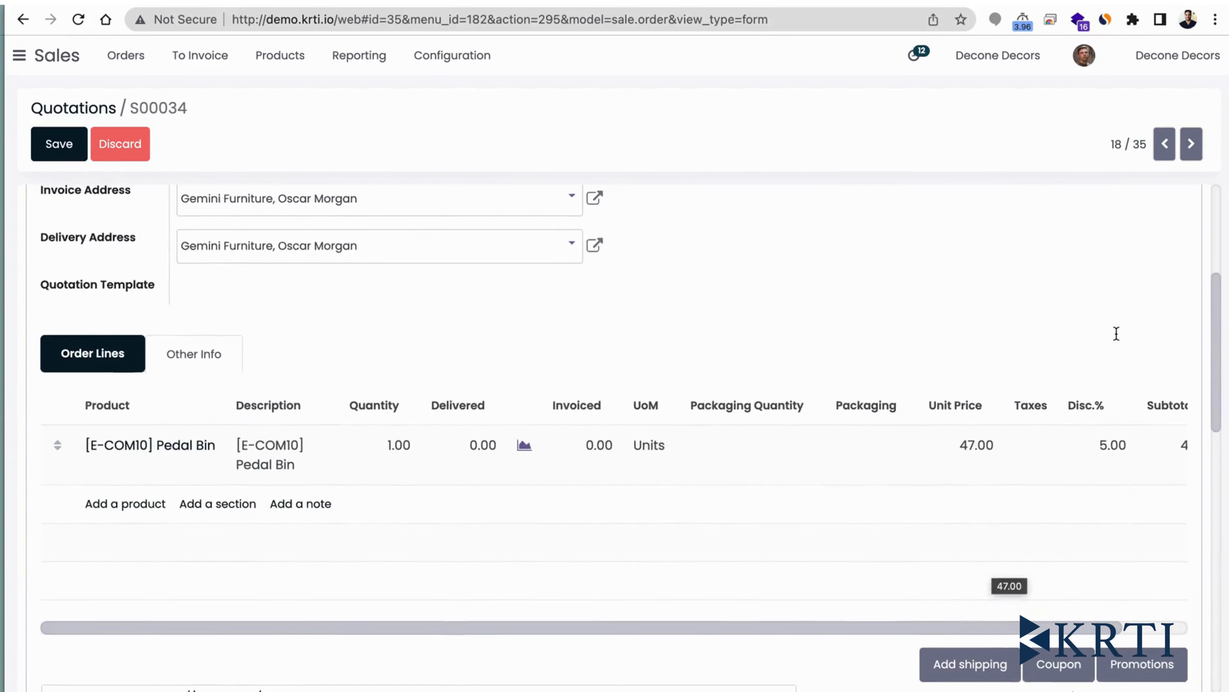
{"action": "scroll", "coordinate": [1116, 332], "scroll_direction": "up", "scroll_amount": 1}
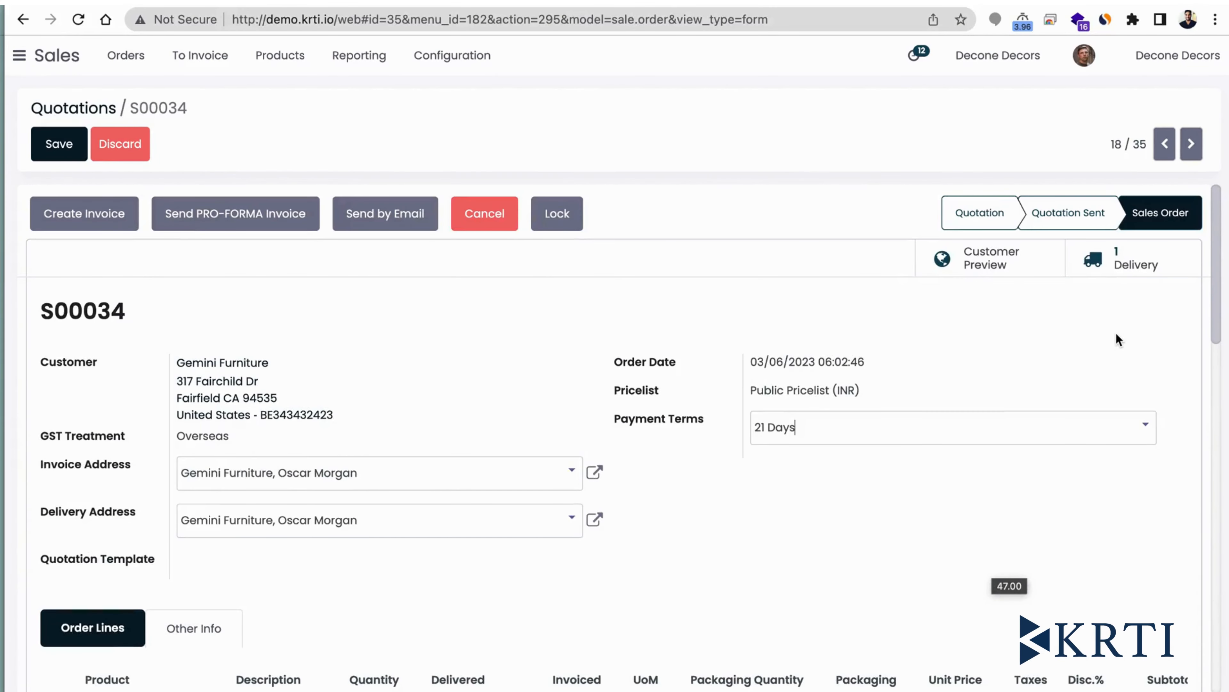
- Save the sales order's changes and review its header details and order line
{"action": "left_click", "coordinate": [58, 153]}
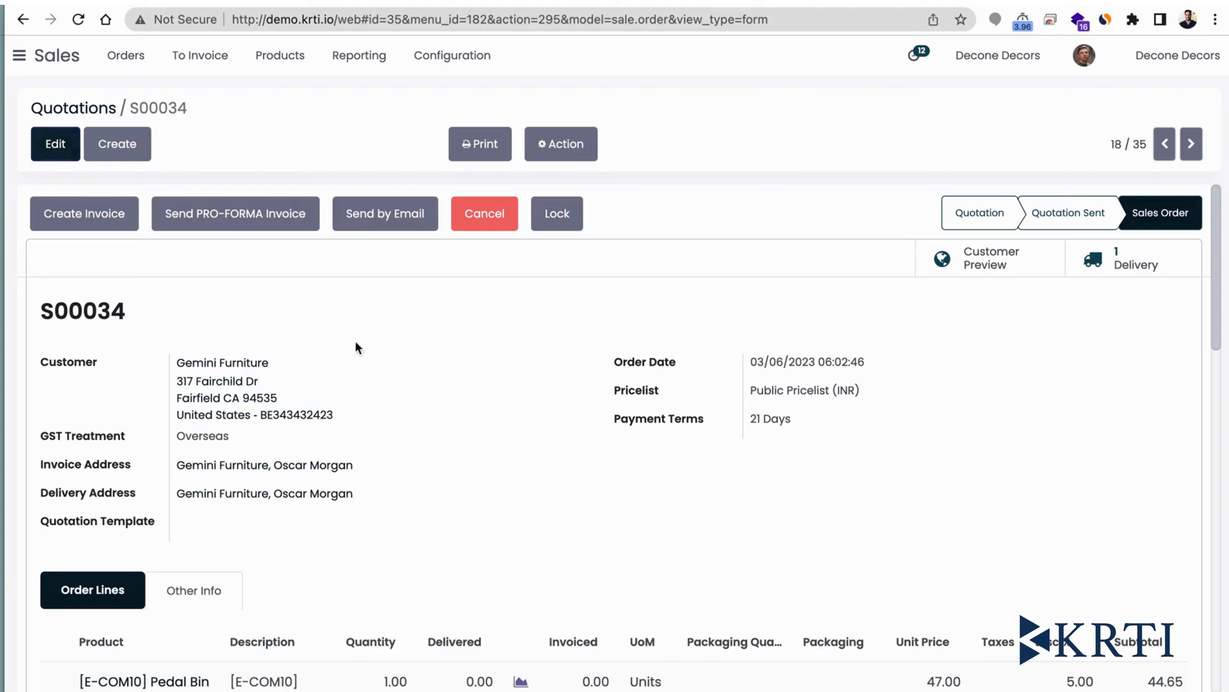
{"action": "scroll", "coordinate": [389, 373], "scroll_direction": "down", "scroll_amount": 5}
{"action": "scroll", "coordinate": [389, 374], "scroll_direction": "up", "scroll_amount": 5}
{"action": "scroll", "coordinate": [661, 422], "scroll_direction": "down", "scroll_amount": 1}
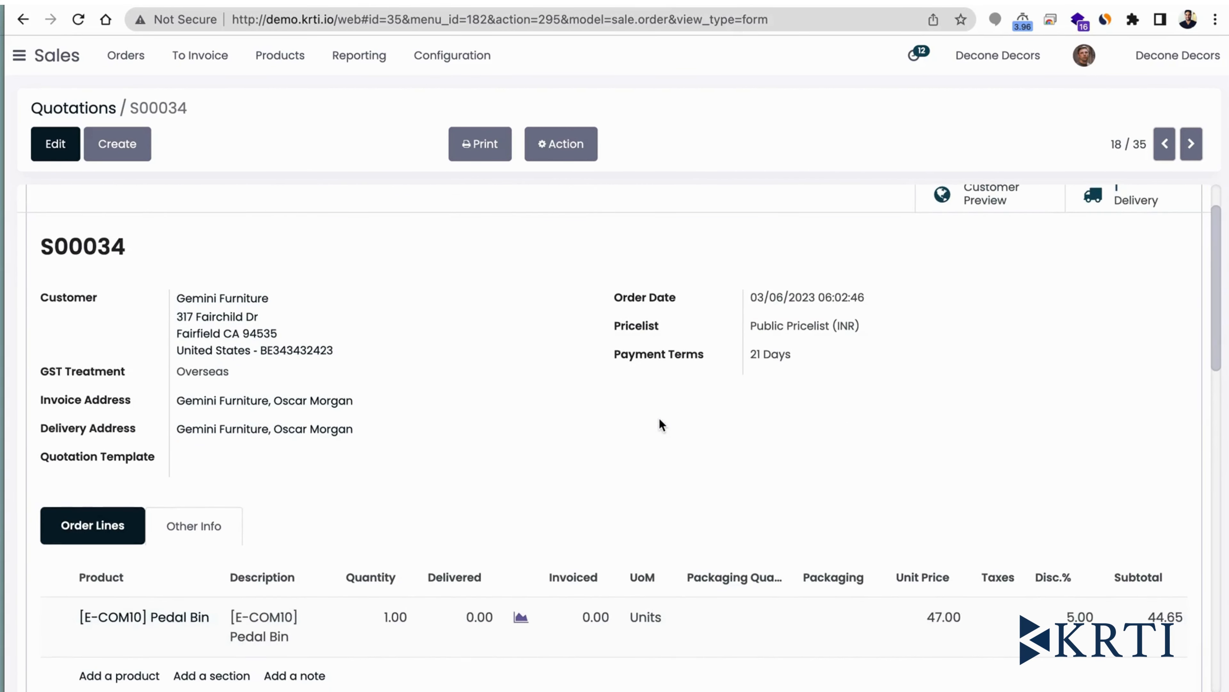
{"action": "scroll", "coordinate": [660, 419], "scroll_direction": "up", "scroll_amount": 1}
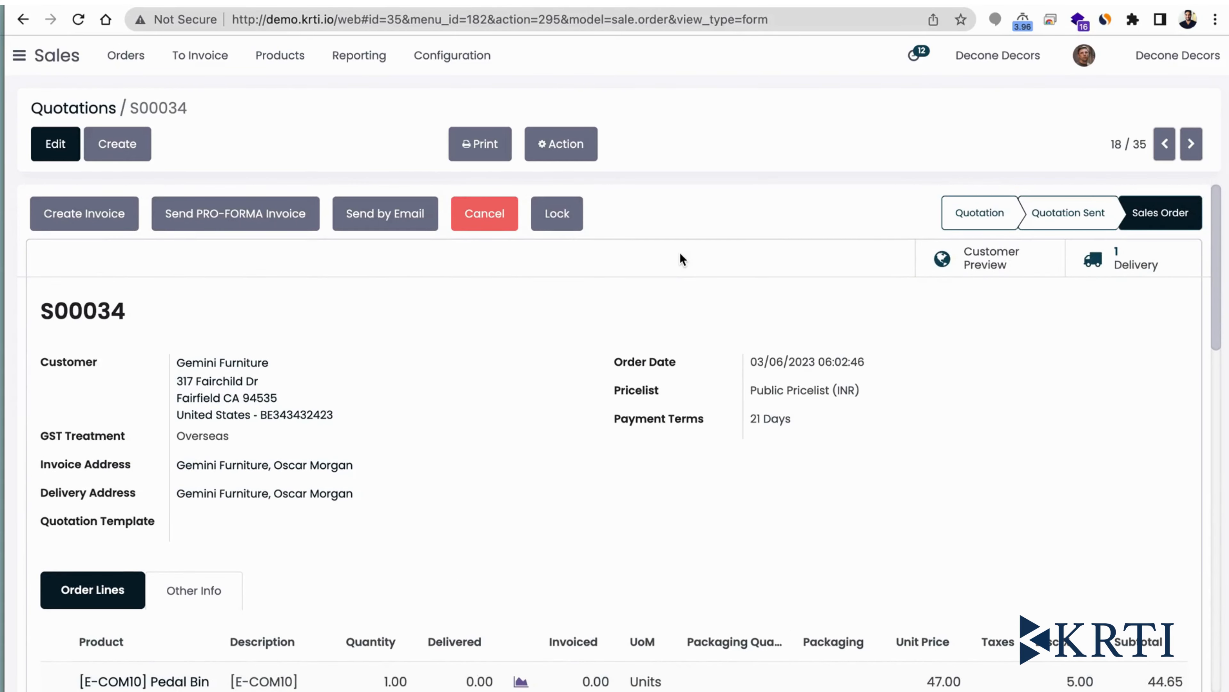
- Open the delivery linked to the sales order, check its availability and operations, and return to the order
{"action": "scroll", "coordinate": [690, 347], "scroll_direction": "down", "scroll_amount": 1}
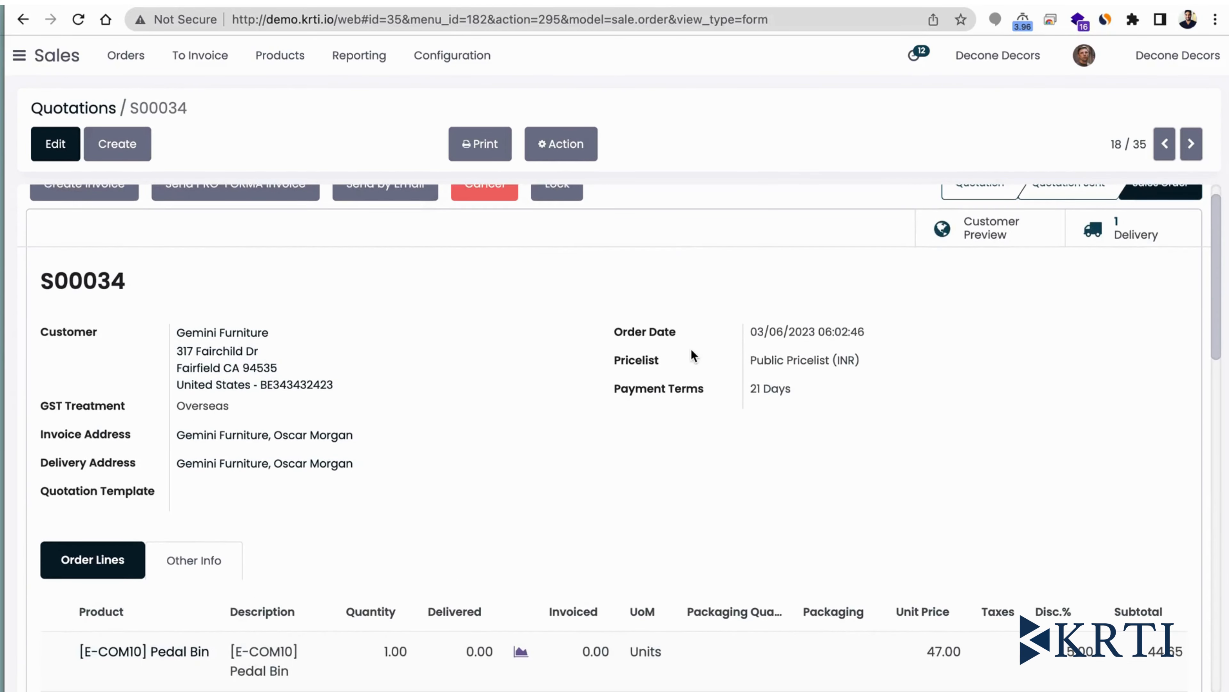
{"action": "scroll", "coordinate": [691, 348], "scroll_direction": "up", "scroll_amount": 1}
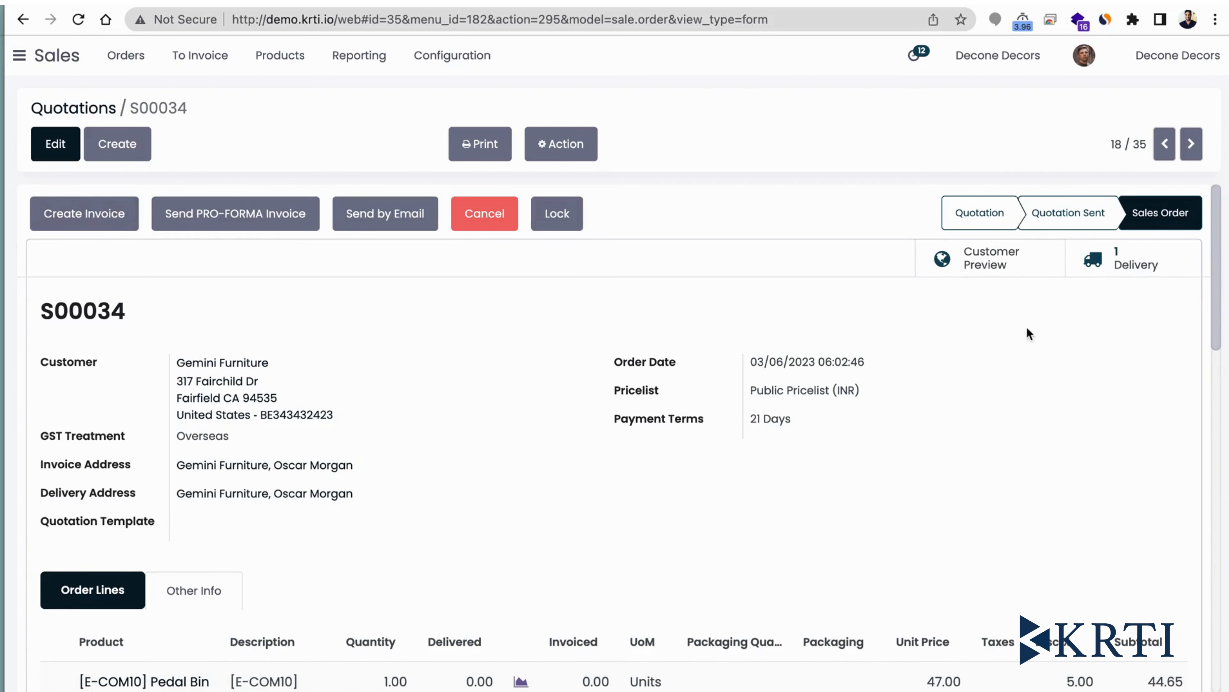
{"action": "left_click", "coordinate": [1131, 274]}
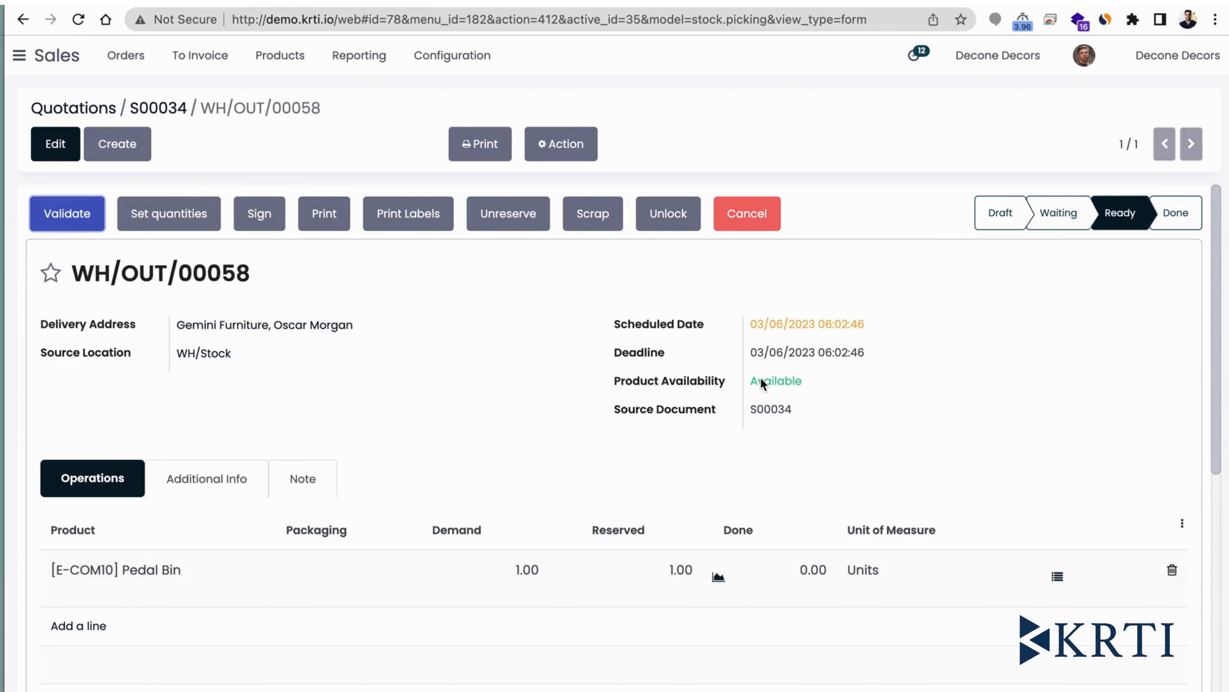
{"action": "left_click", "coordinate": [167, 109]}
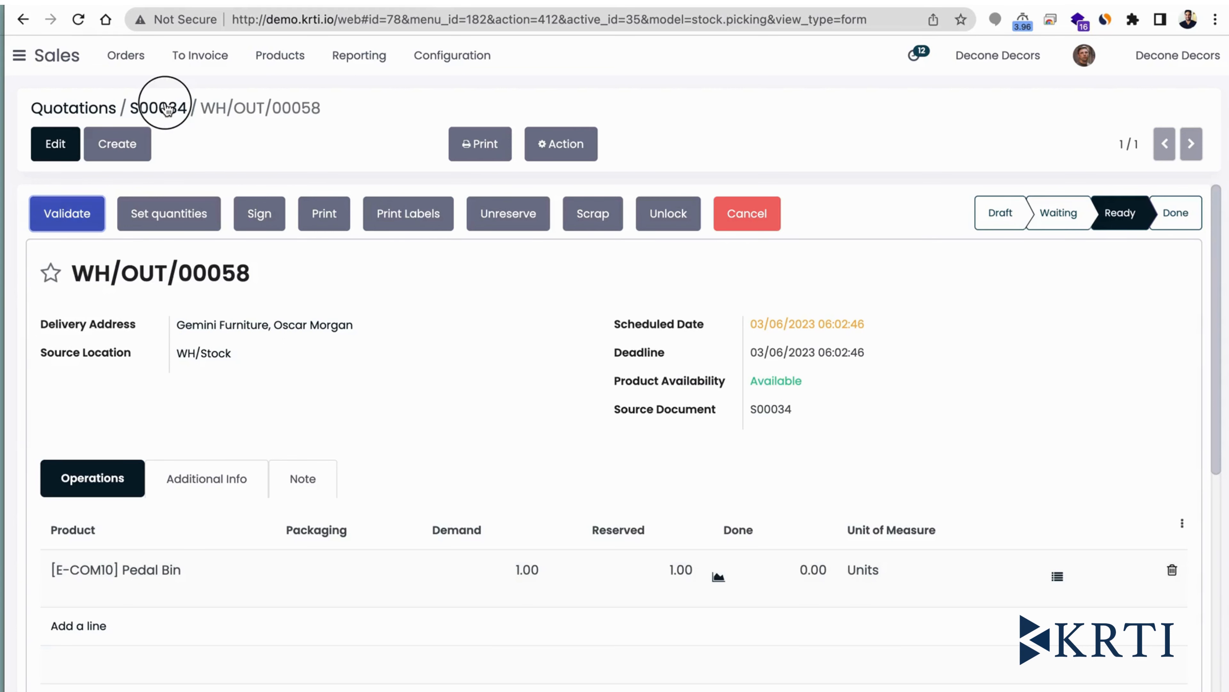